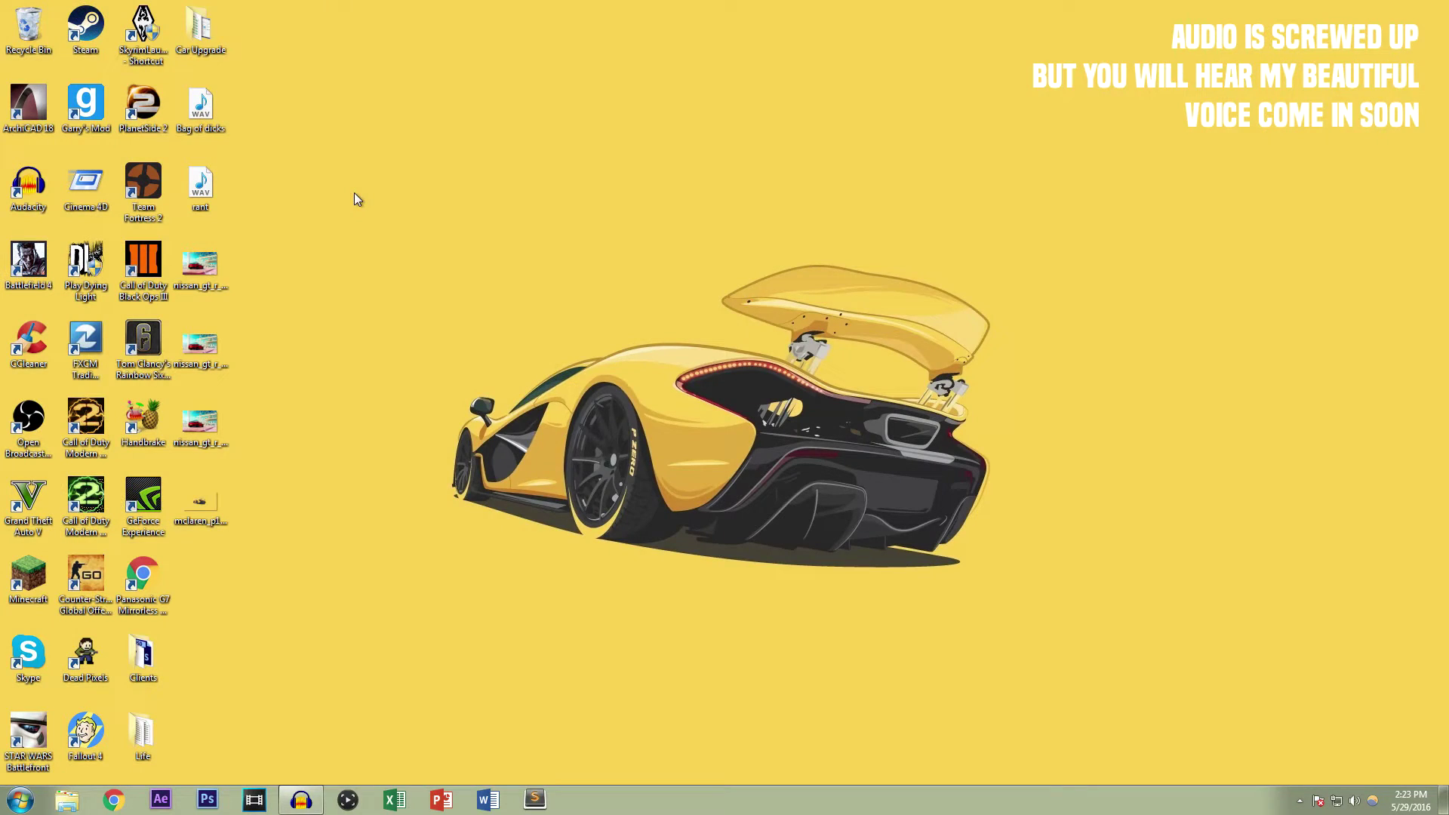
Move the three nissan_gt_r images and the mclaren image from the desktop to the Recycle Bin
{"action": "left_click_drag", "start_coordinate": [381, 602], "coordinate": [208, 263]}
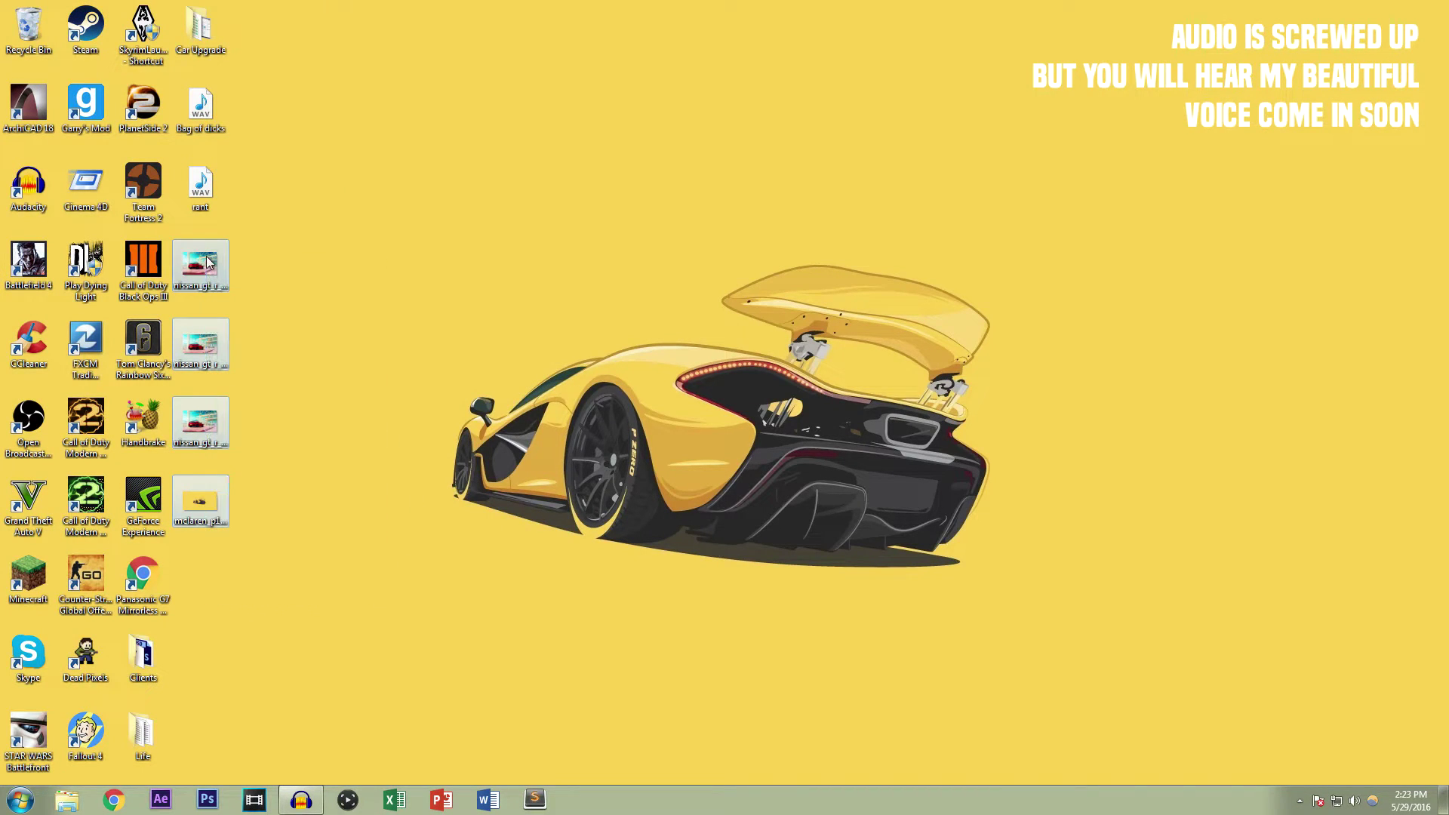
{"action": "left_click", "coordinate": [473, 307]}
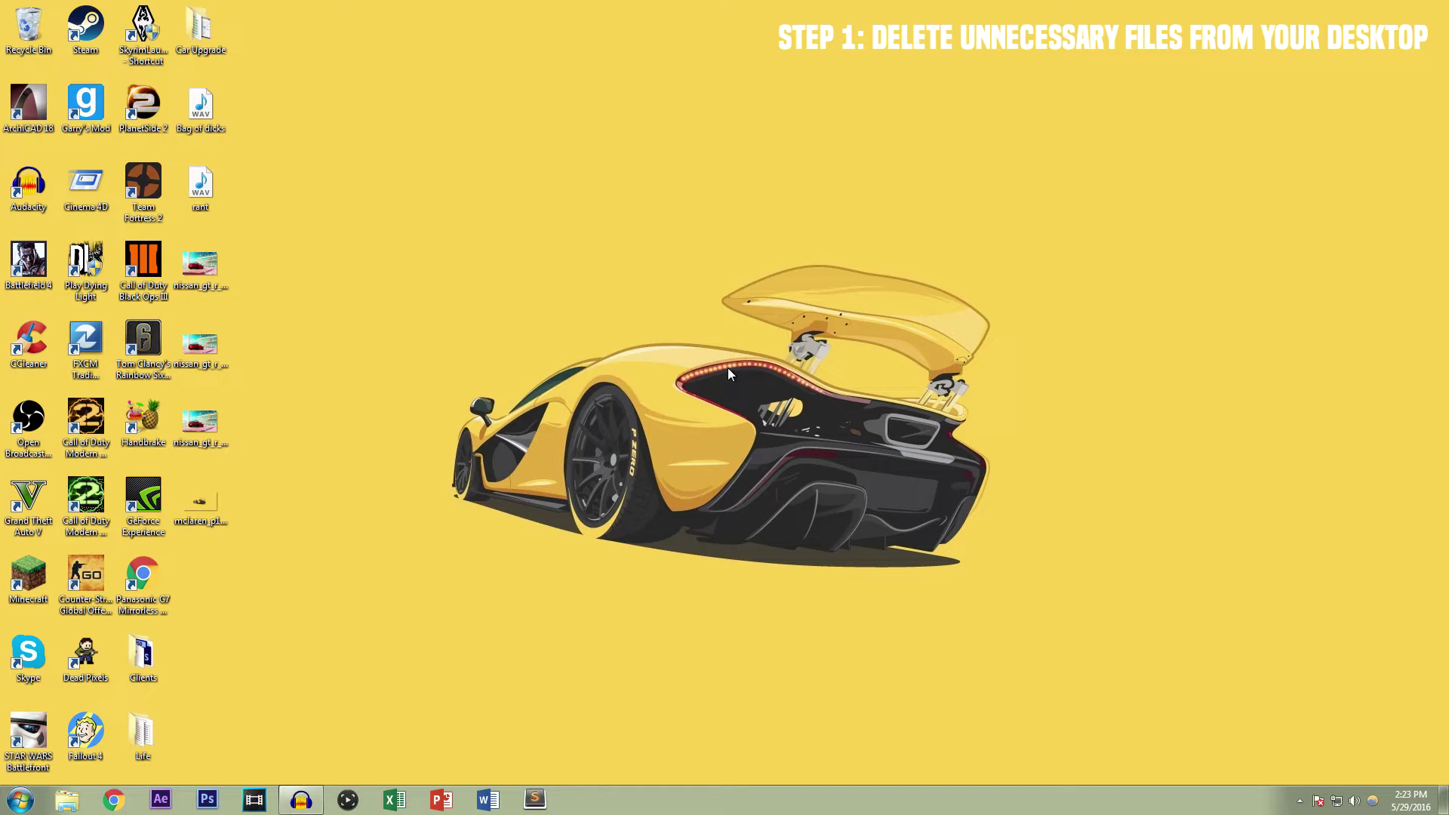
{"action": "left_click_drag", "start_coordinate": [349, 562], "coordinate": [203, 264]}
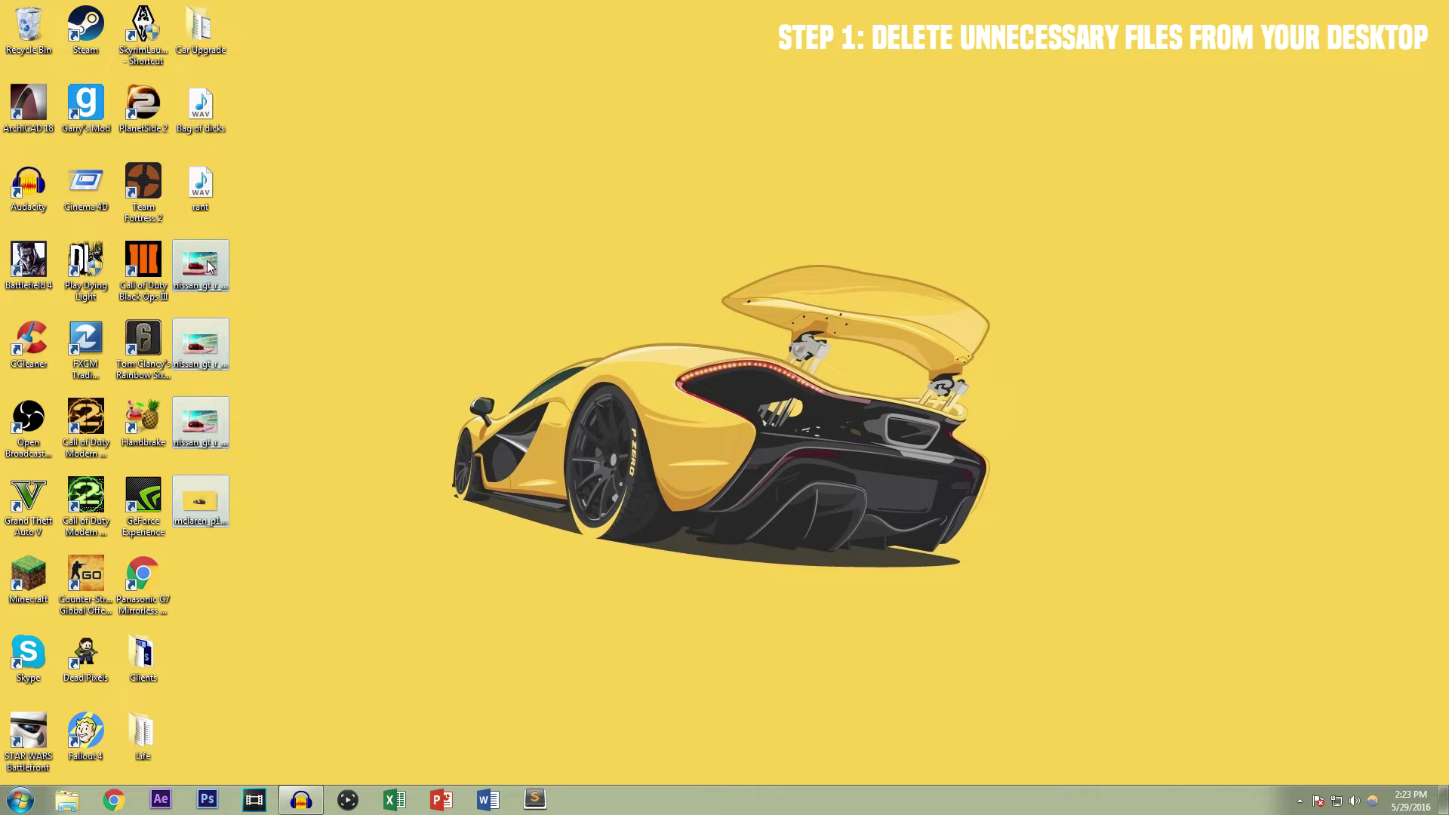
{"action": "key", "text": "Delete"}
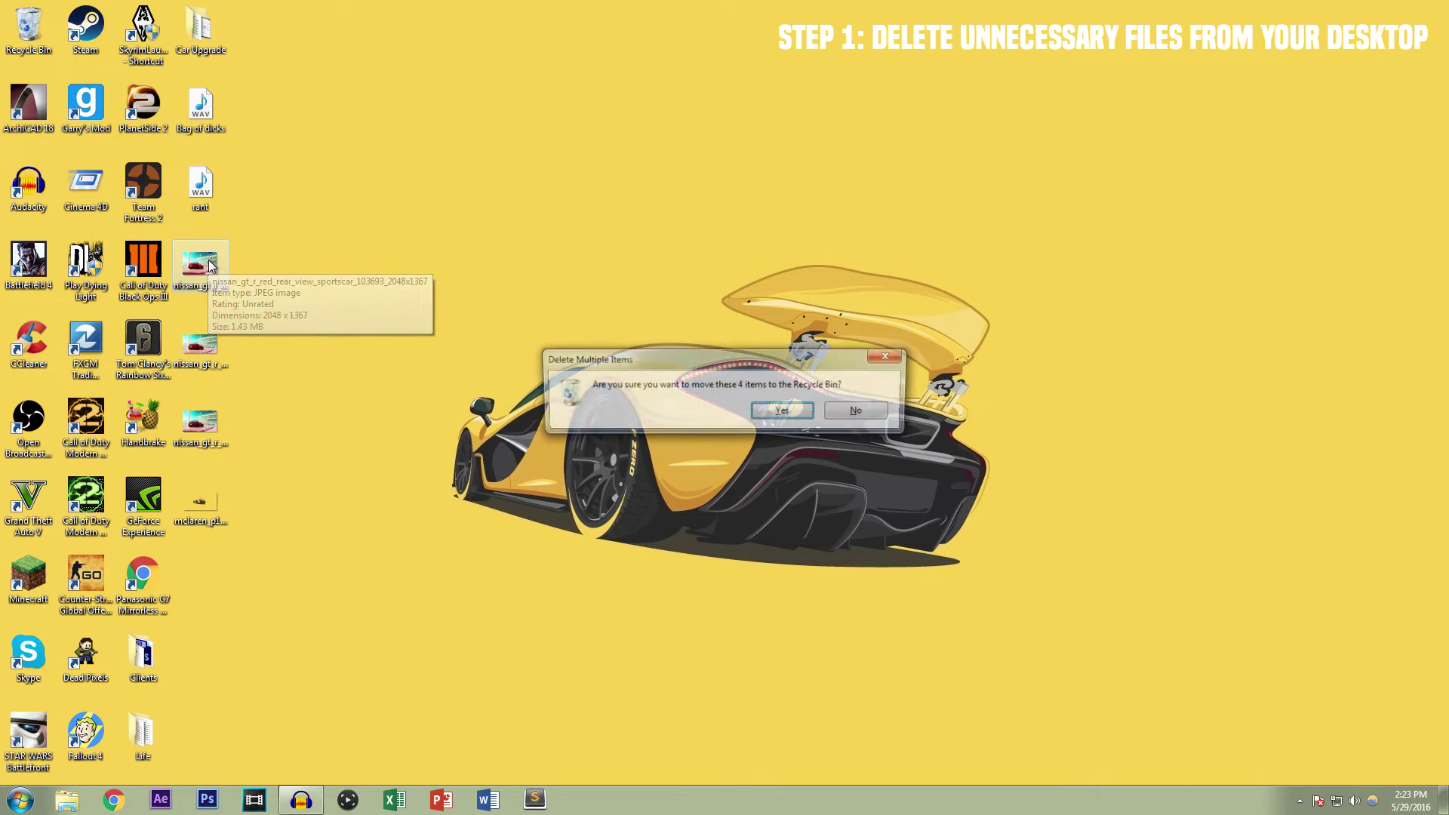
{"action": "key", "text": "Return"}
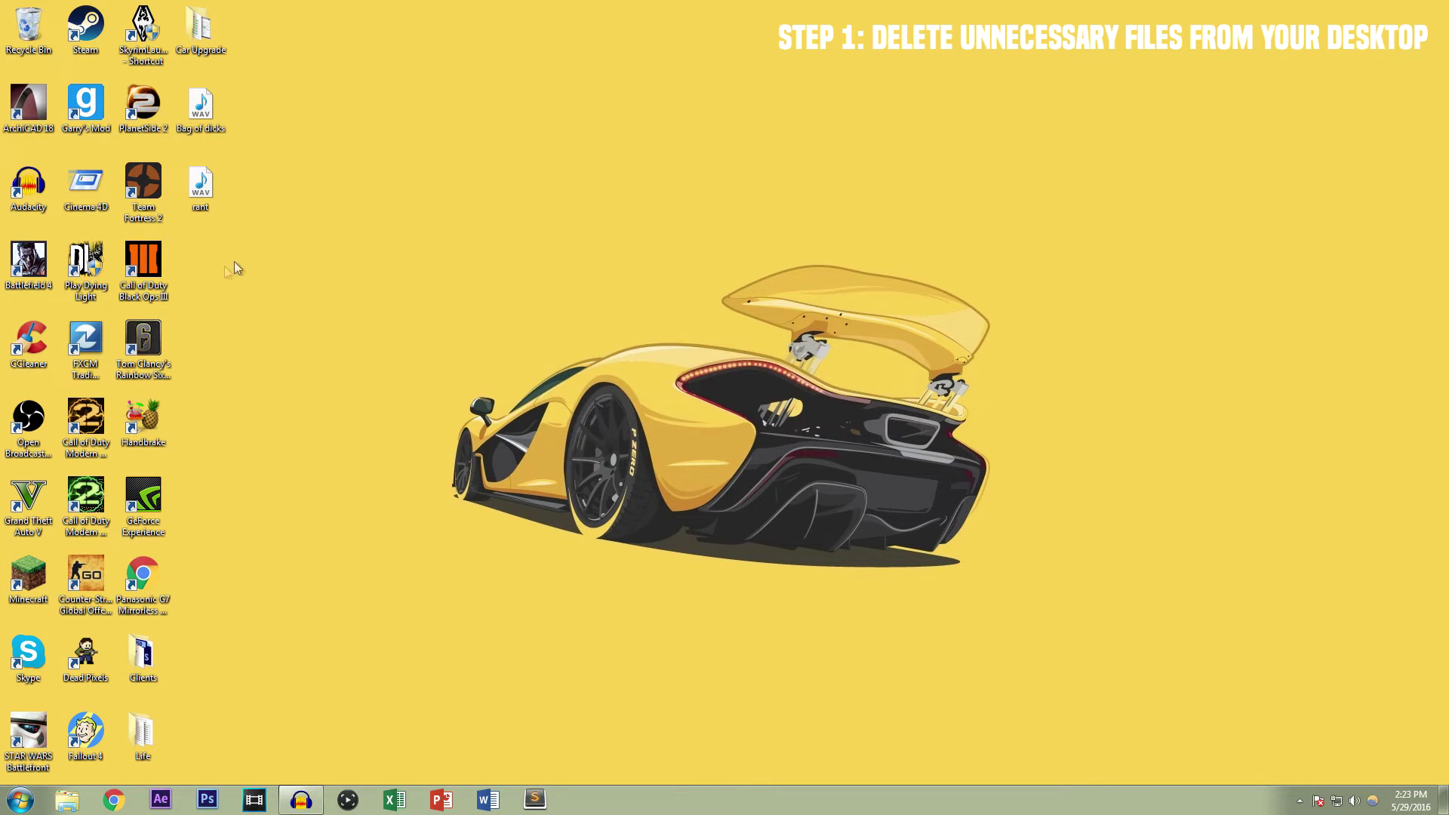
Delete all files in the Downloads folder and close the folder window
{"action": "left_click", "coordinate": [68, 800]}
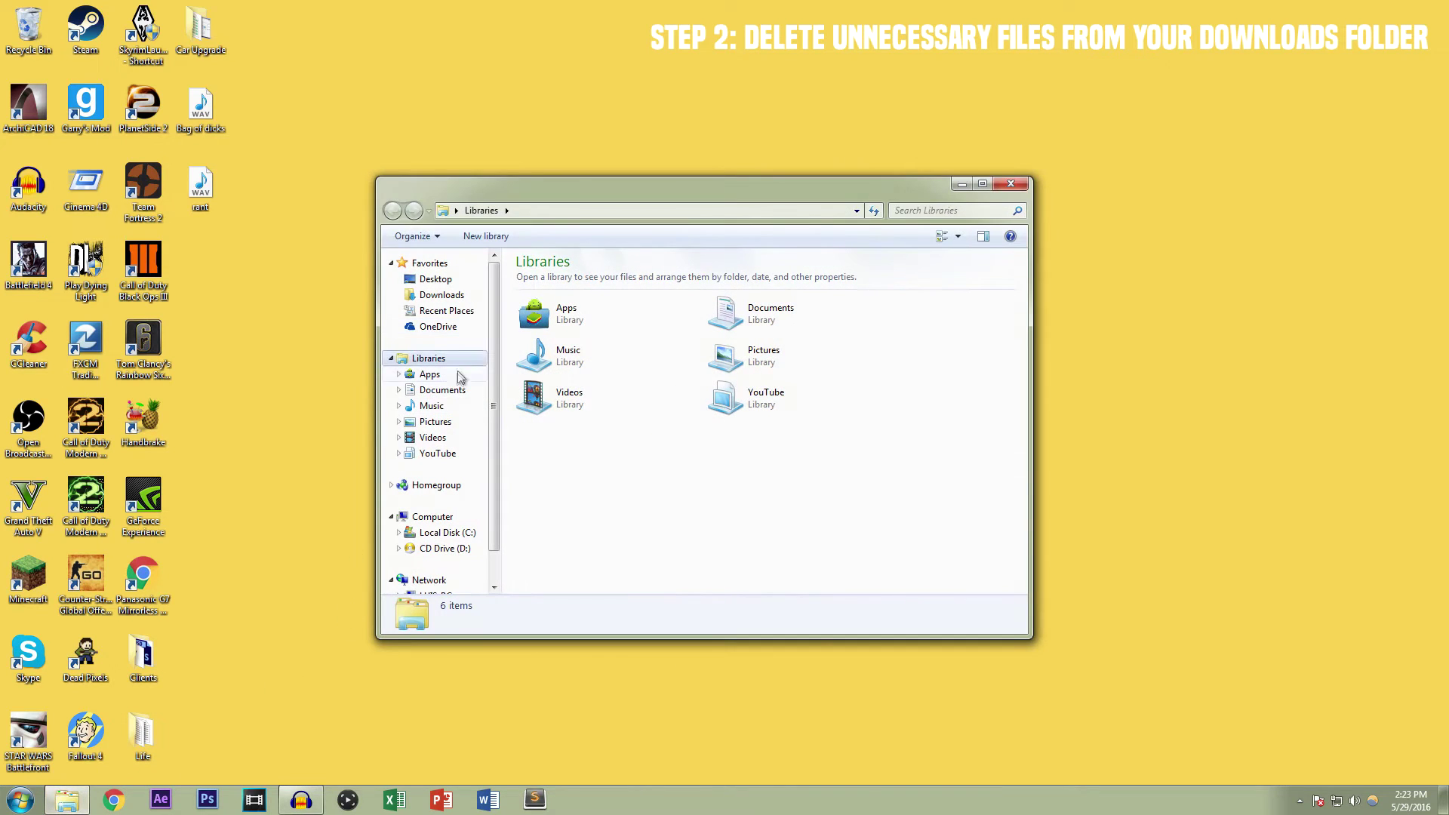
{"action": "left_click", "coordinate": [442, 295]}
{"action": "left_click_drag", "start_coordinate": [544, 563], "coordinate": [966, 276]}
{"action": "key", "text": "Delete"}
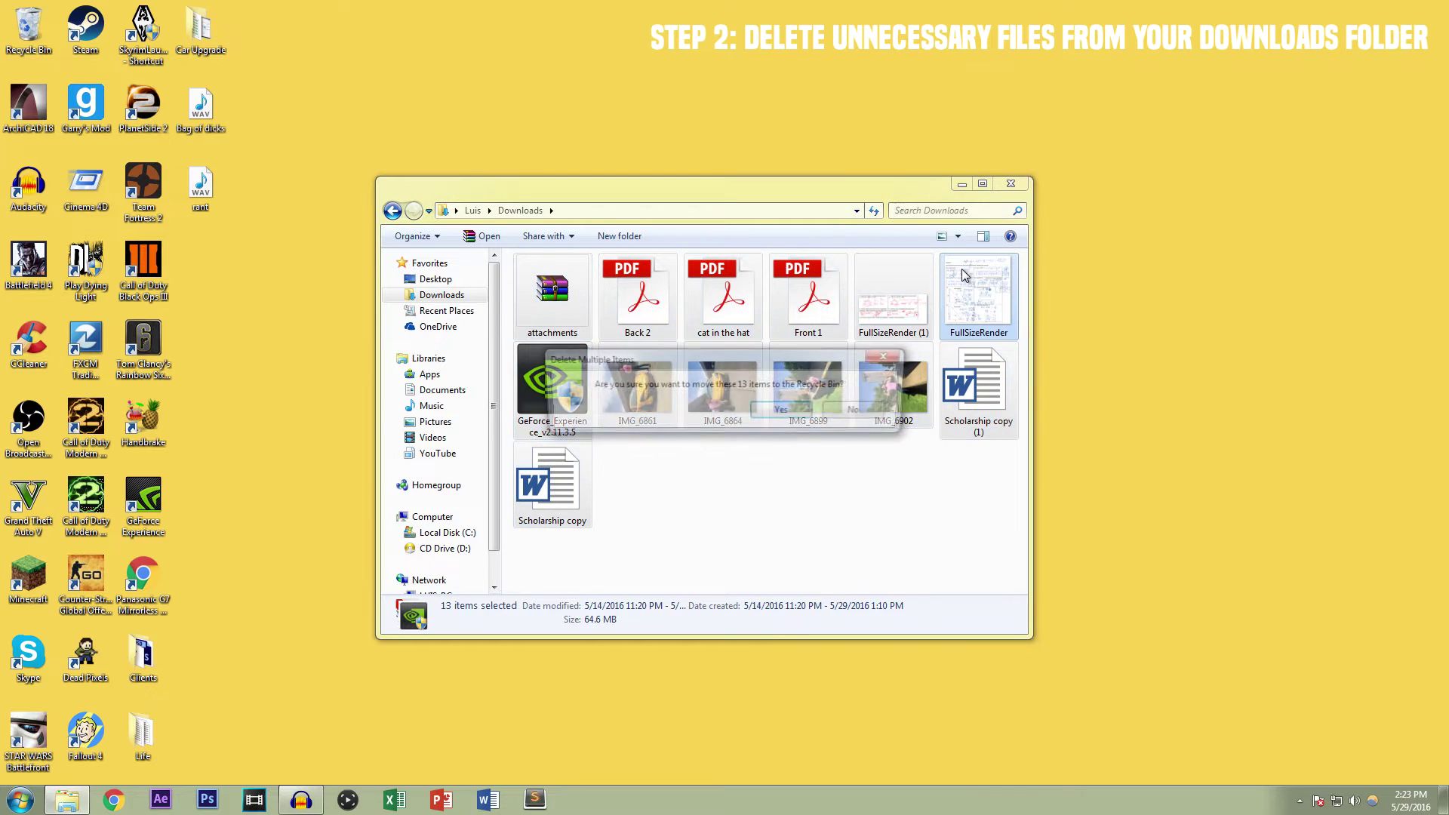
{"action": "key", "text": "Return"}
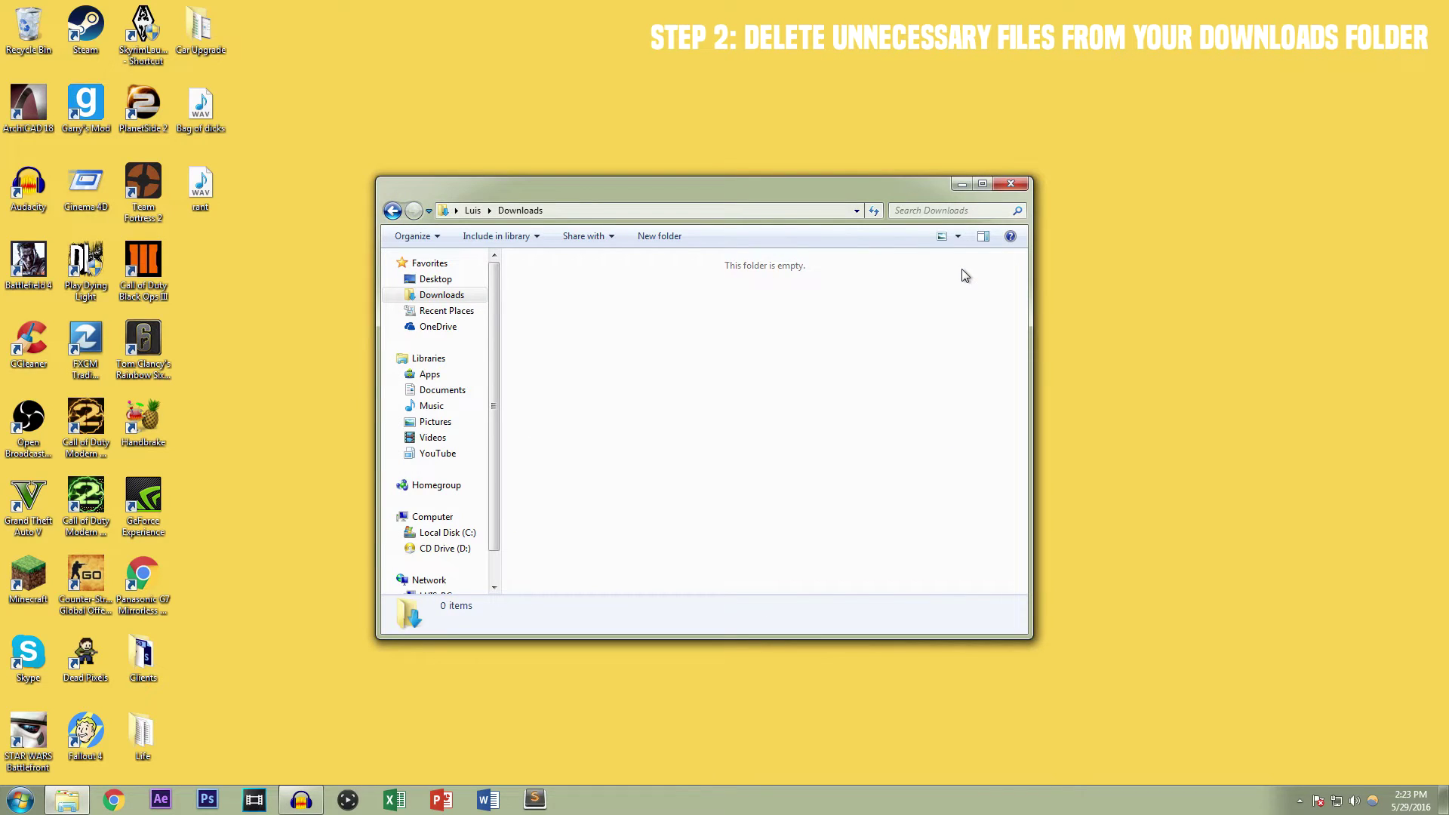
{"action": "left_click", "coordinate": [1019, 185]}
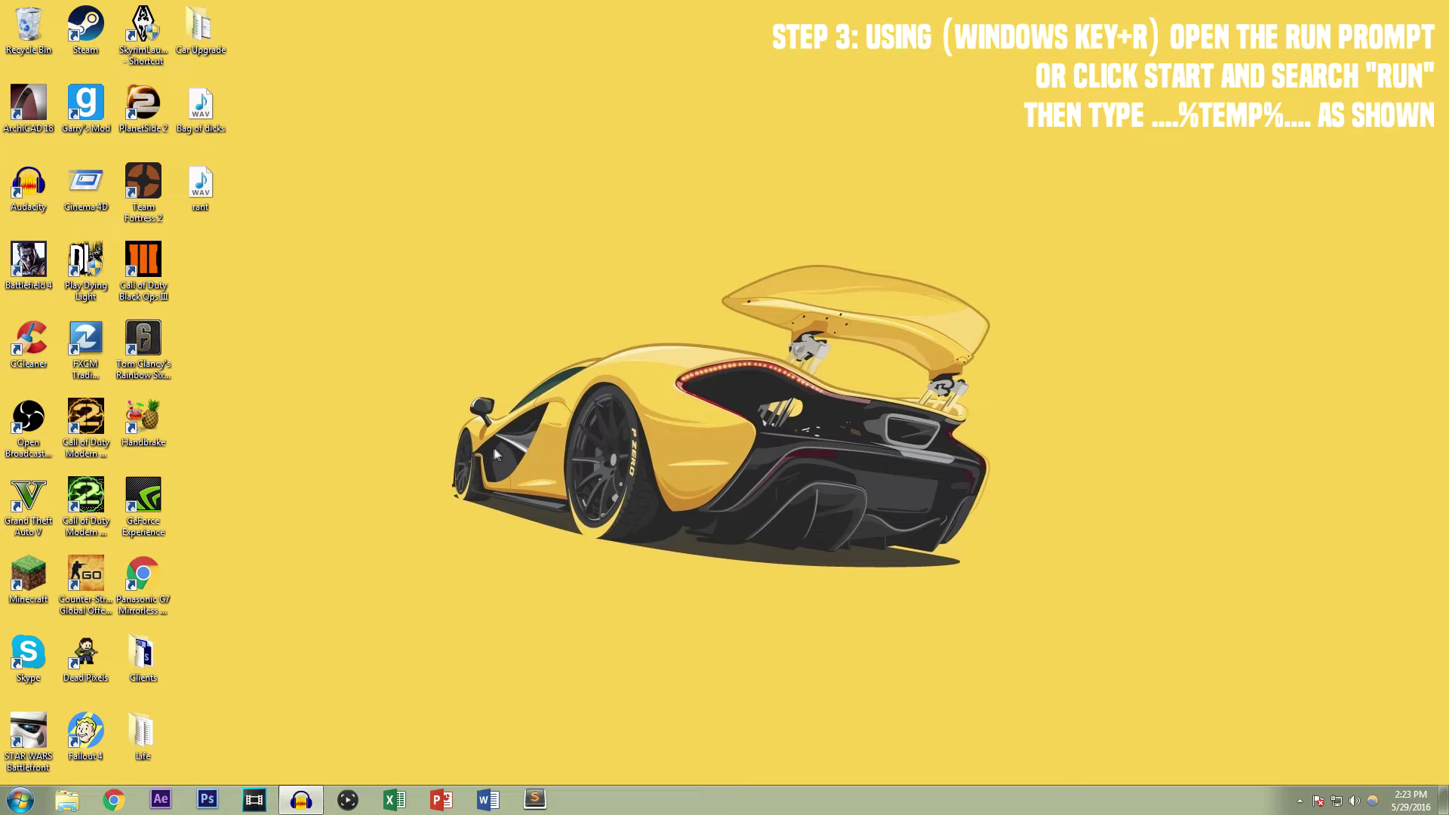
Open the temporary files folder by running %temp% from the Run prompt
{"action": "key", "text": "super+r"}
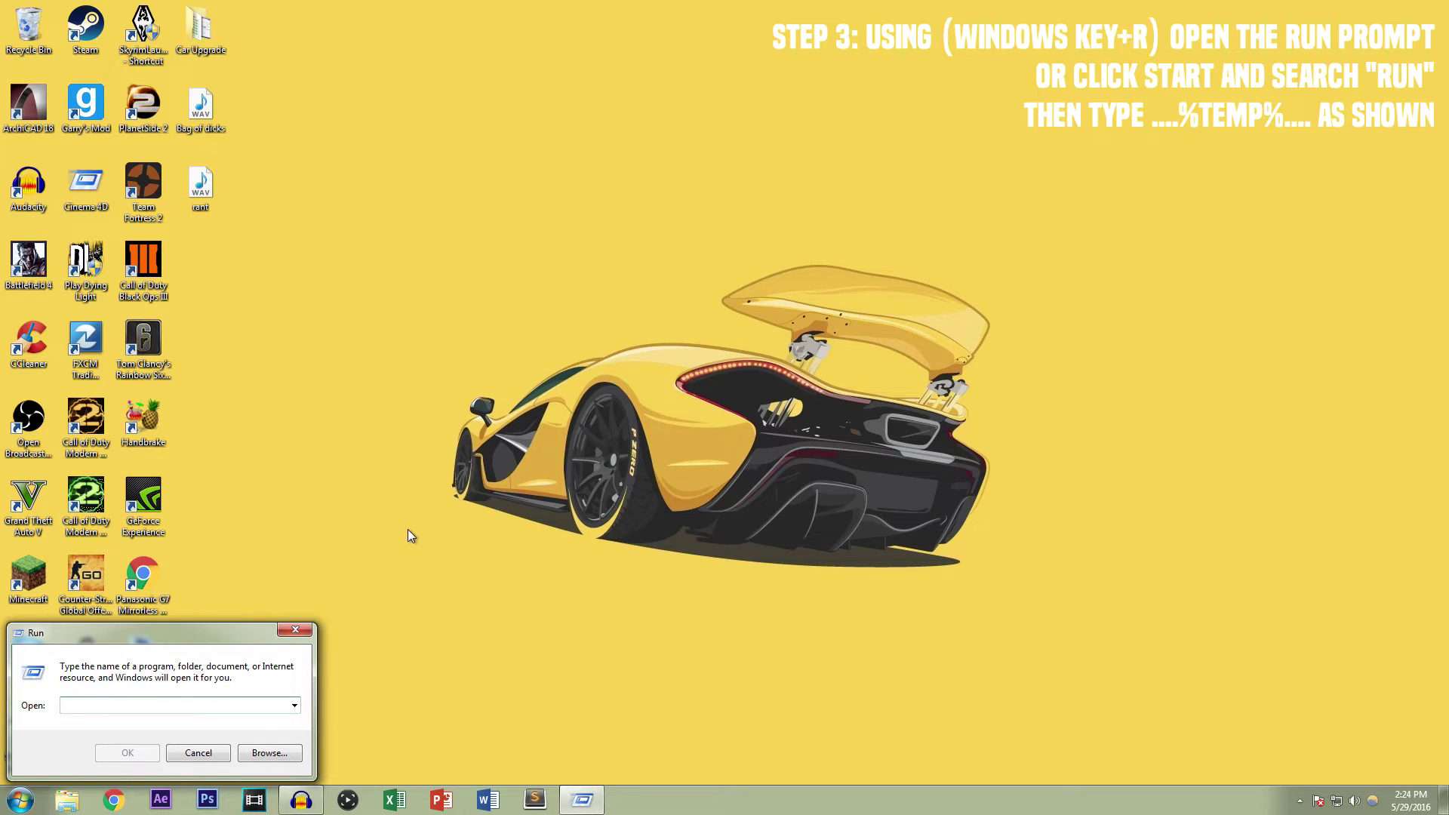
{"action": "type", "text": "%temp%"}
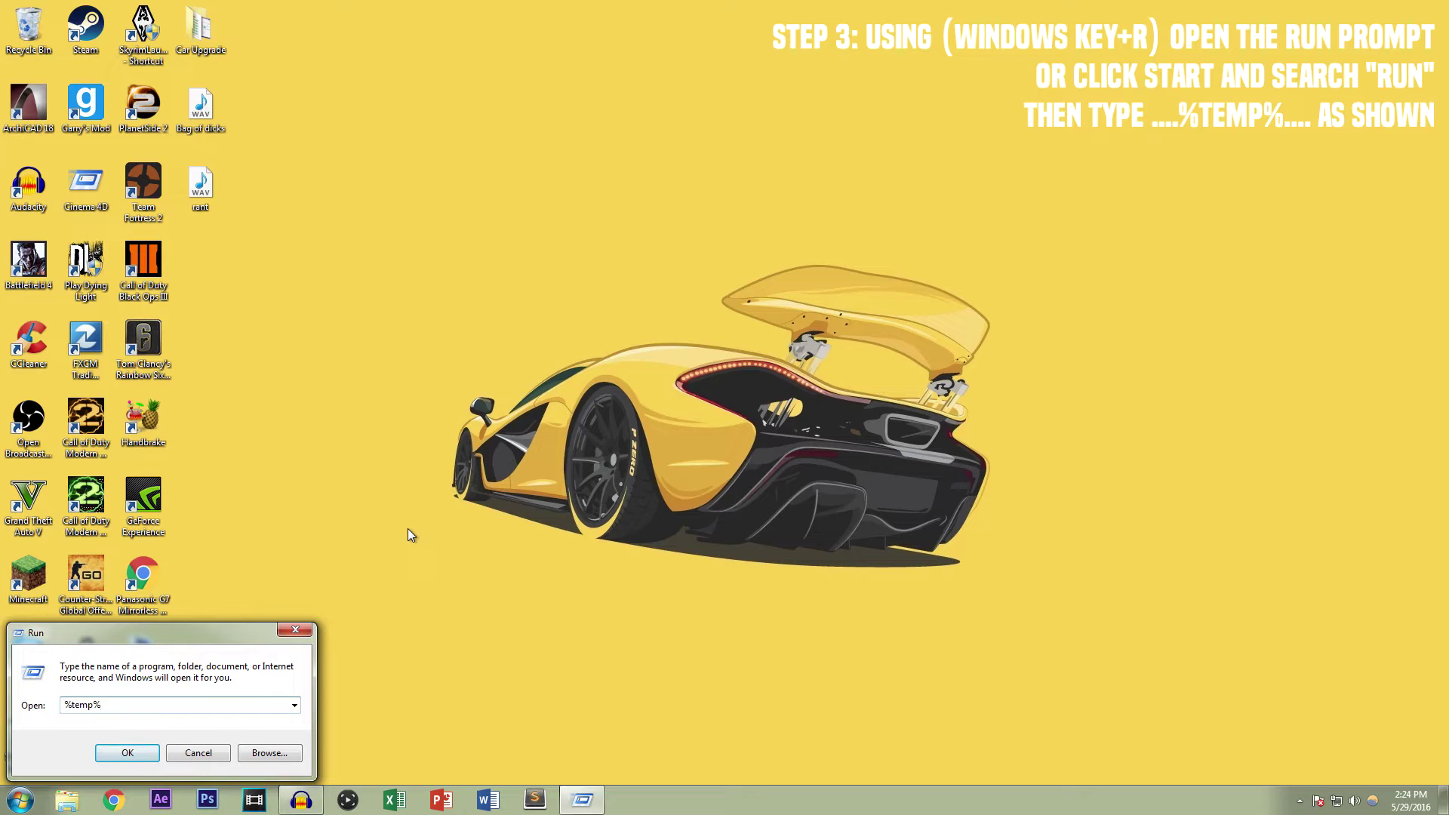
{"action": "left_click", "coordinate": [128, 753]}
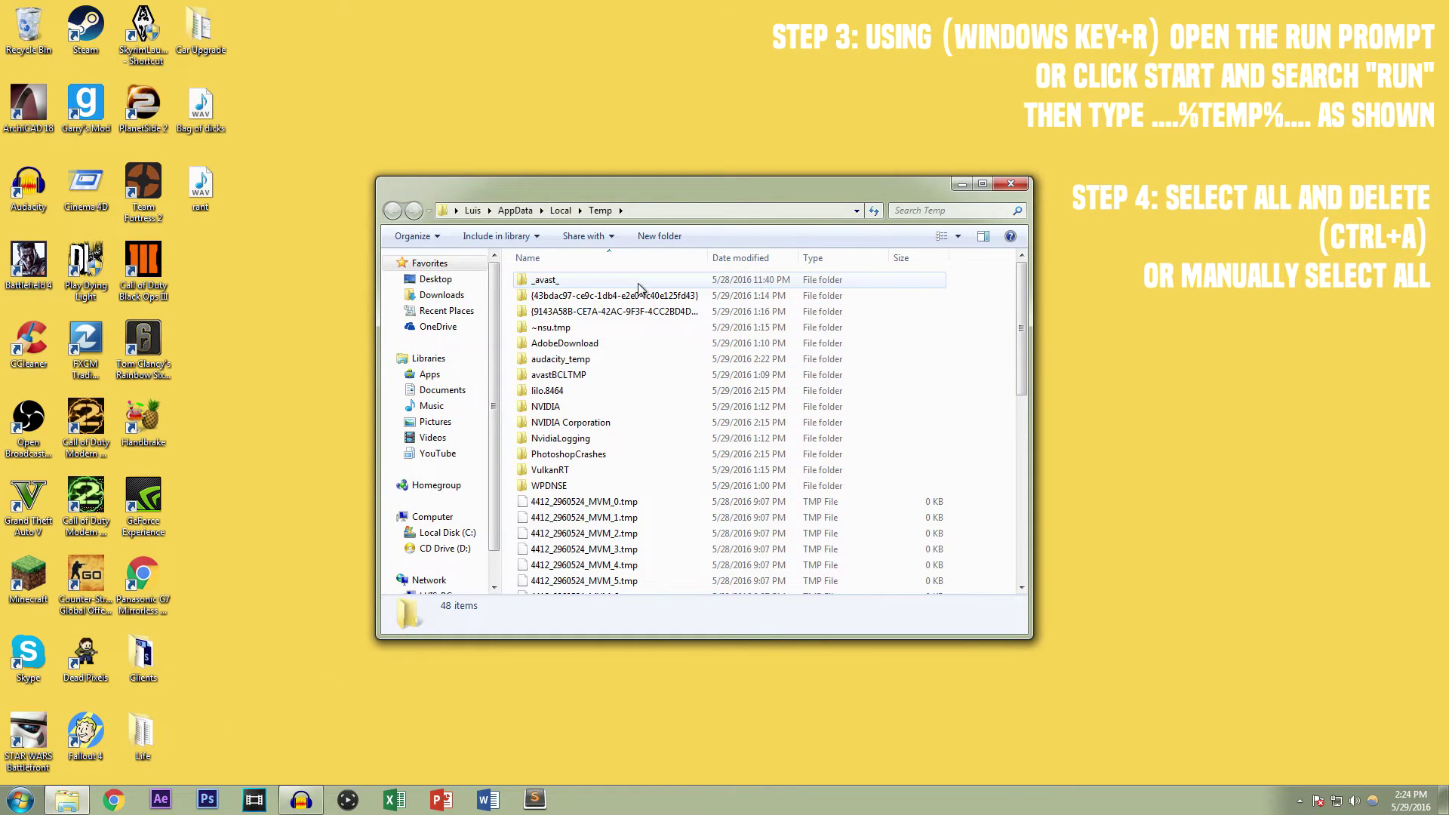
Delete everything in the Temp folder, skipping files in use and granting administrator permission where required, and close the window
{"action": "key", "text": "ctrl+a"}
{"action": "key", "text": "Delete"}
{"action": "key", "text": "Return"}
{"action": "left_click", "coordinate": [766, 434]}
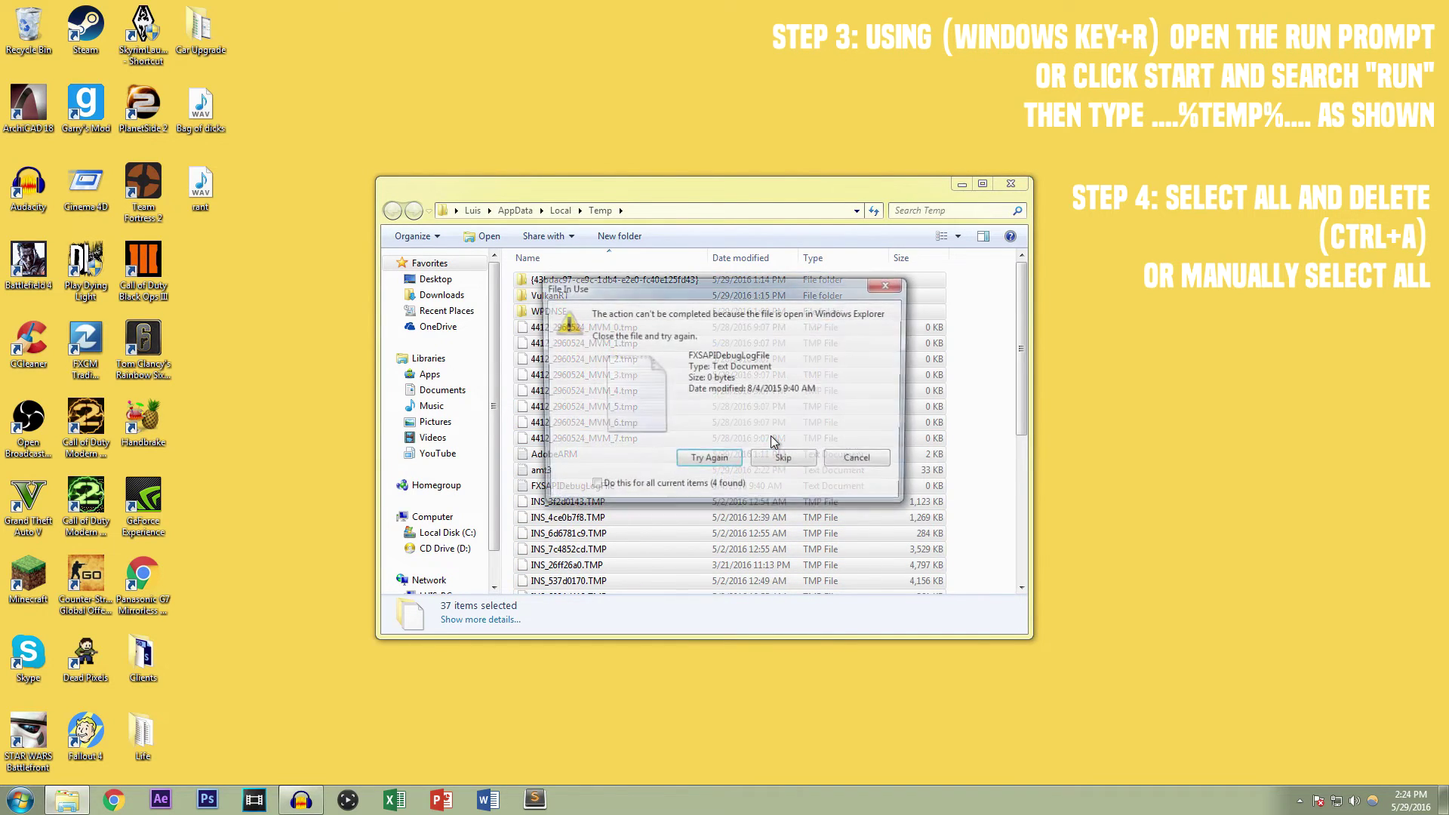
{"action": "left_click", "coordinate": [767, 462]}
{"action": "left_click", "coordinate": [767, 461]}
{"action": "left_click", "coordinate": [767, 462]}
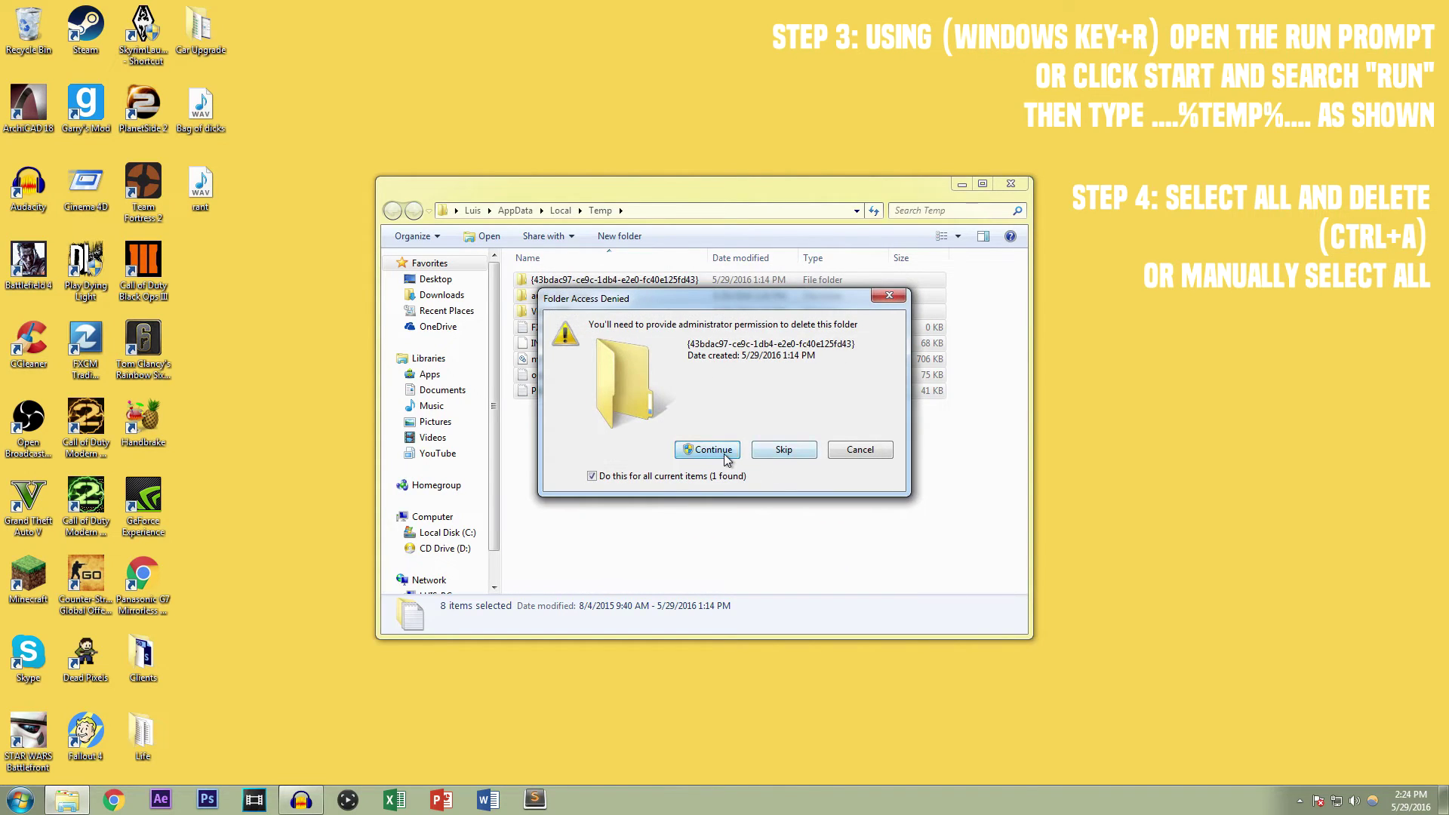
{"action": "left_click", "coordinate": [723, 454]}
{"action": "key", "text": "Return"}
{"action": "left_click", "coordinate": [761, 457]}
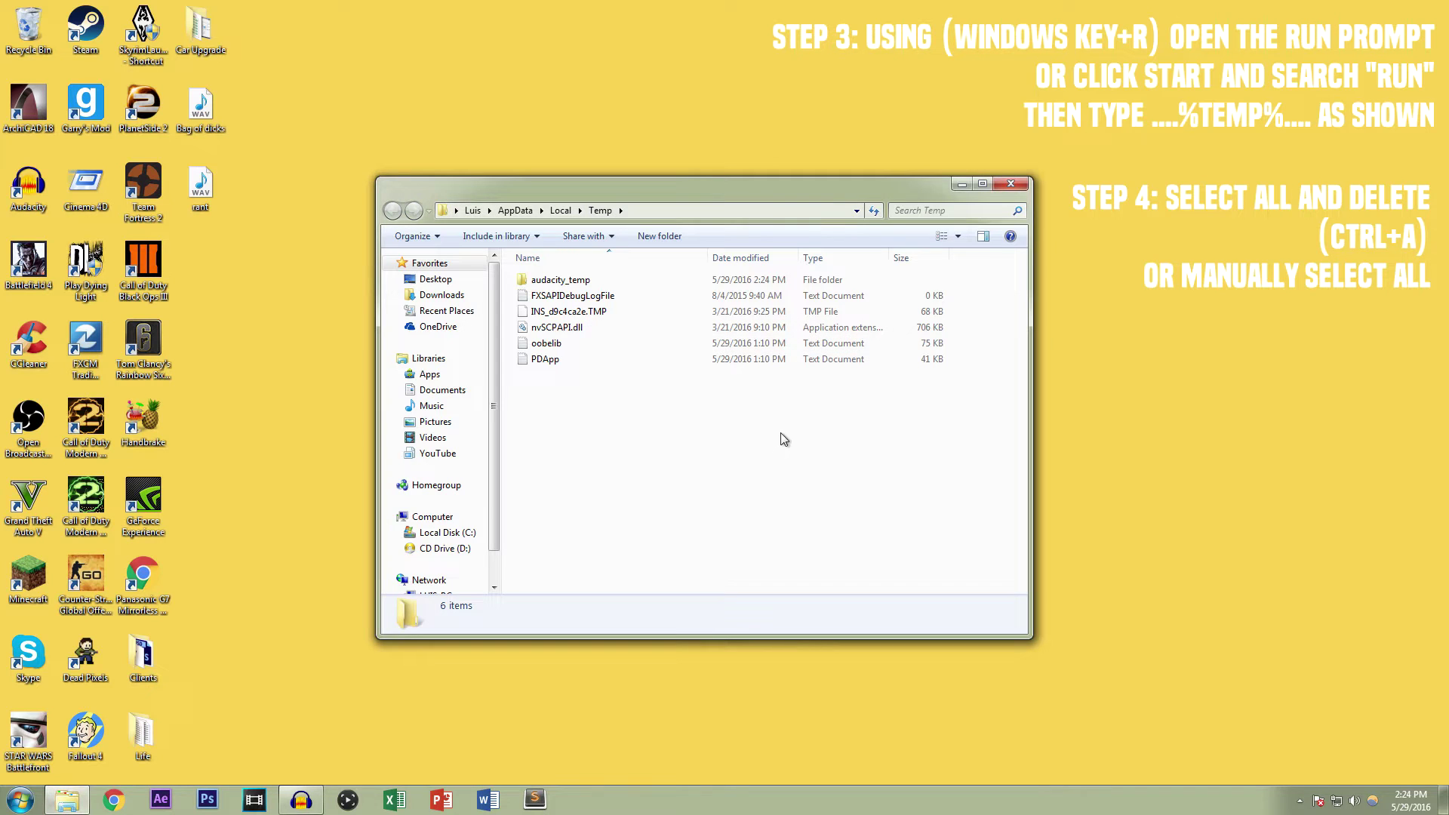
{"action": "left_click", "coordinate": [1015, 183]}
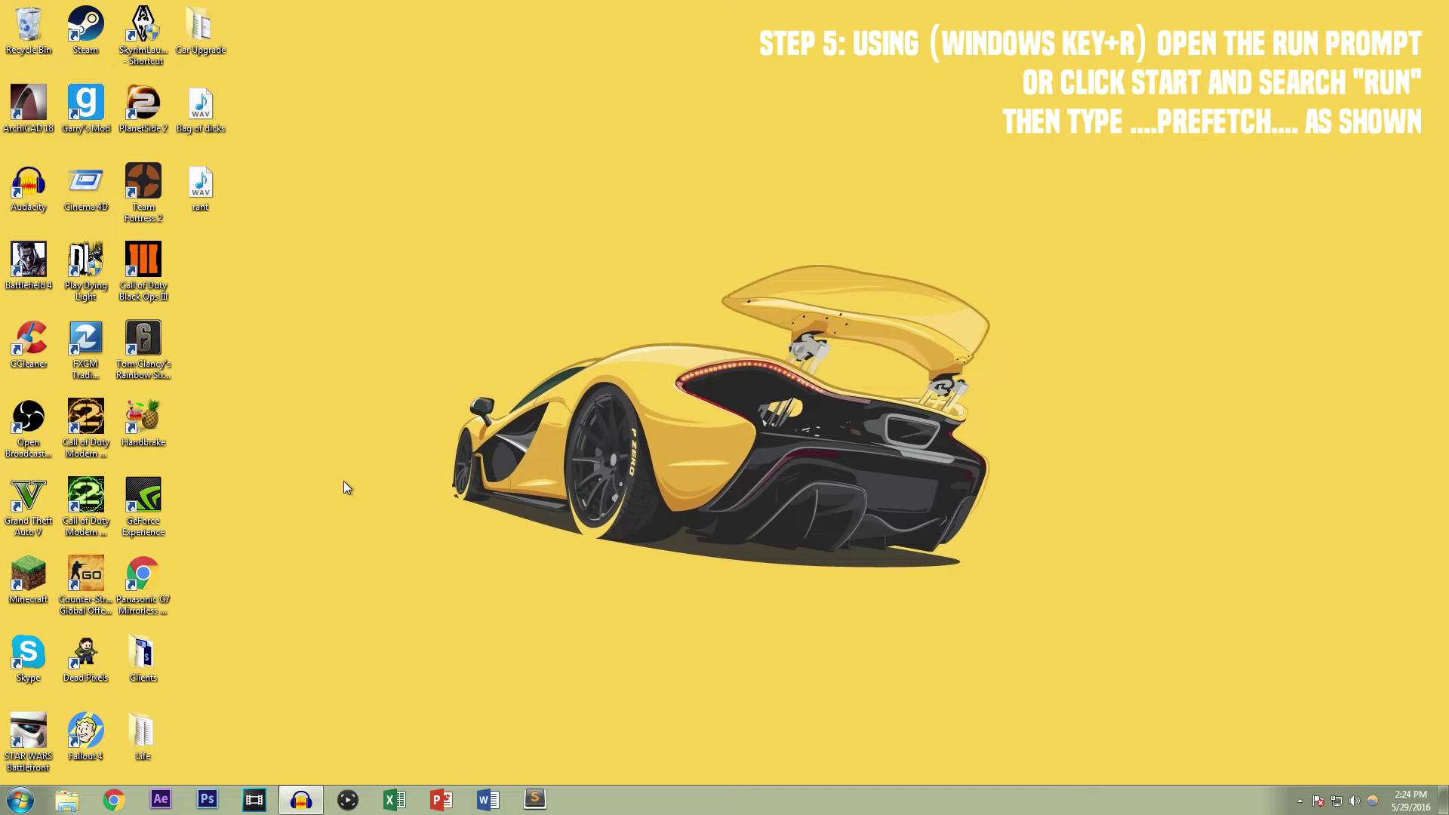
Find the Run prompt by searching for "run", open prefetch with it, and grant access to the folder
{"action": "key", "text": "super+r"}
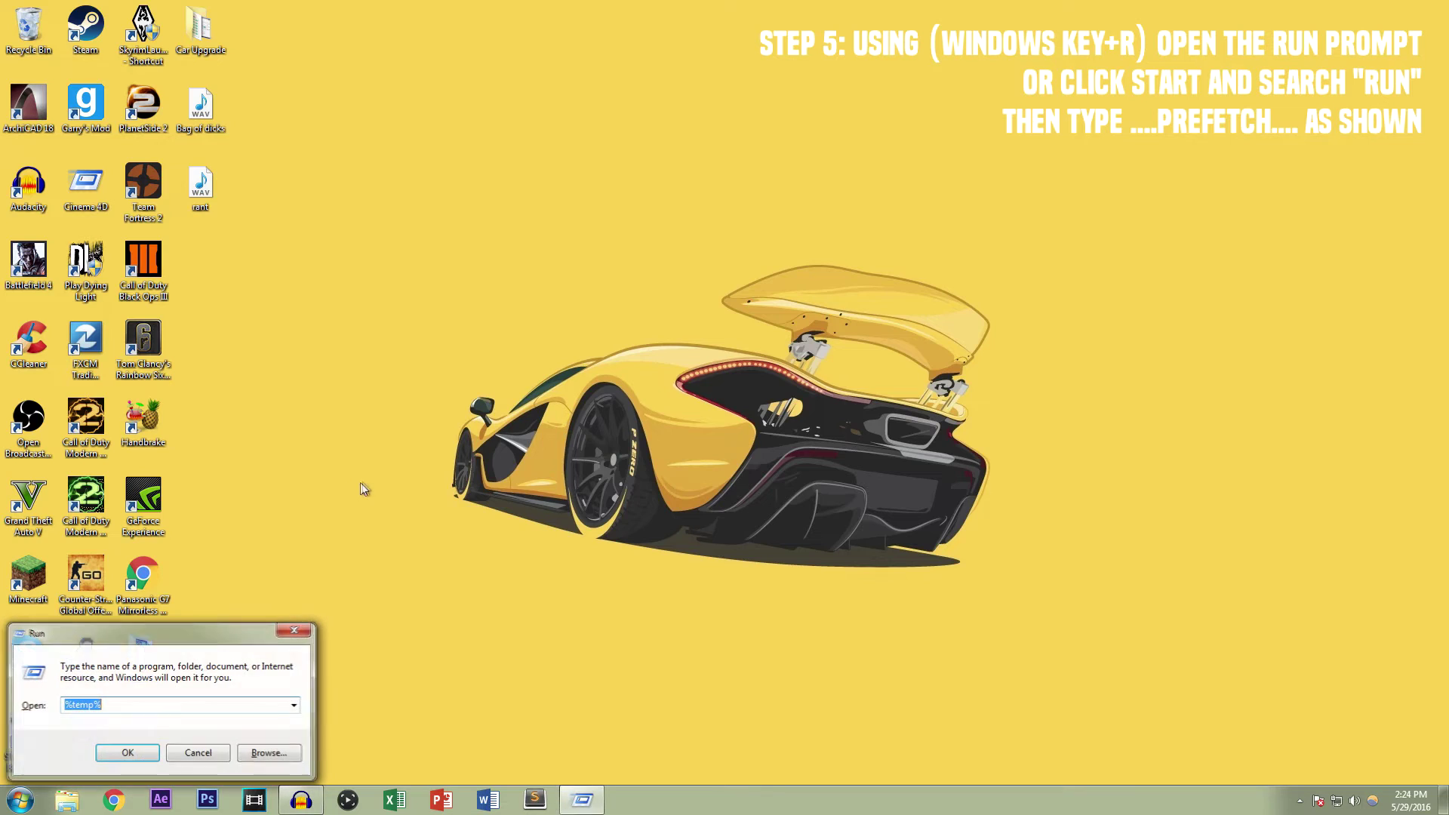
{"action": "left_click", "coordinate": [285, 632]}
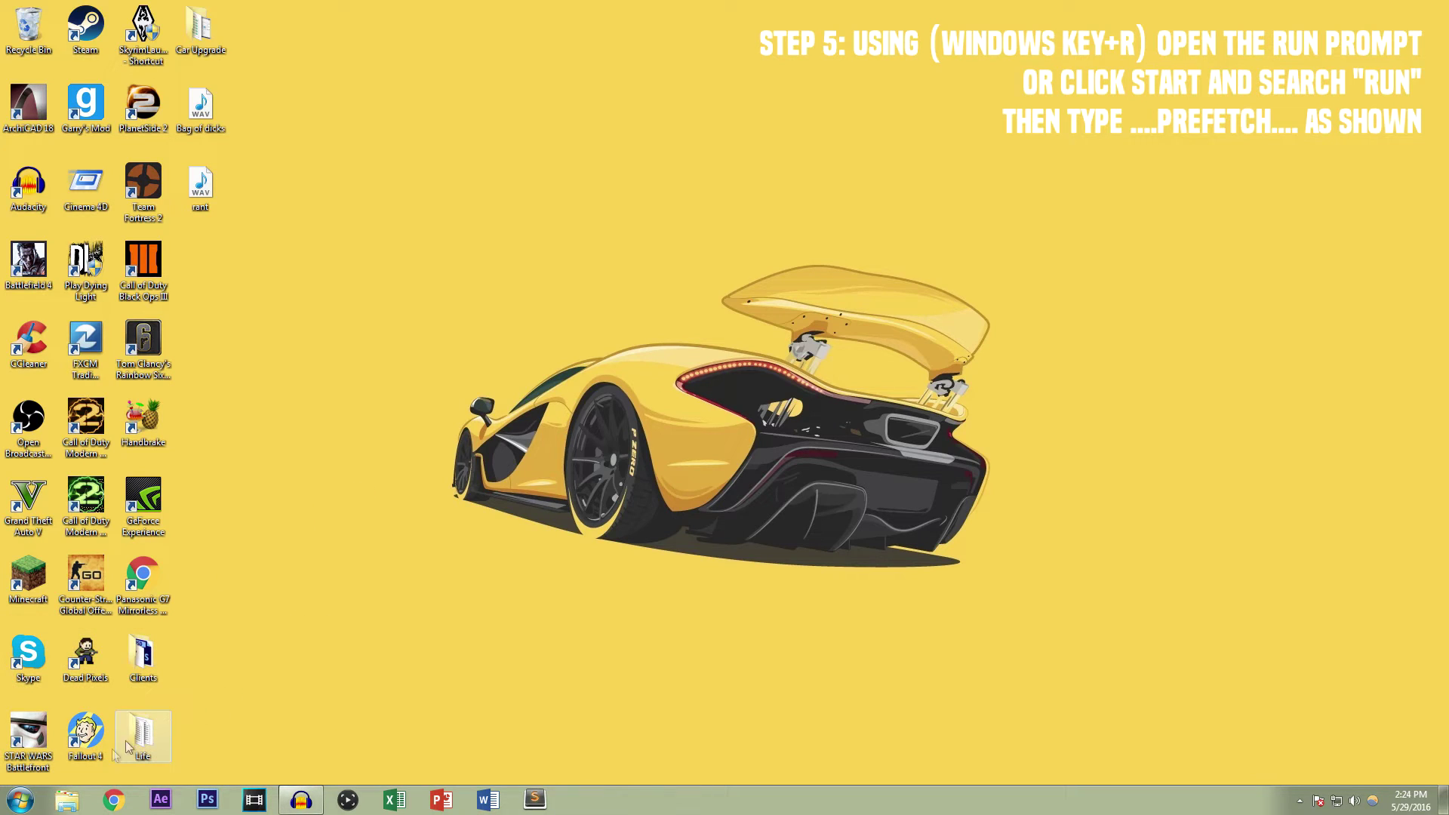
{"action": "left_click", "coordinate": [20, 799]}
{"action": "type", "text": "run"}
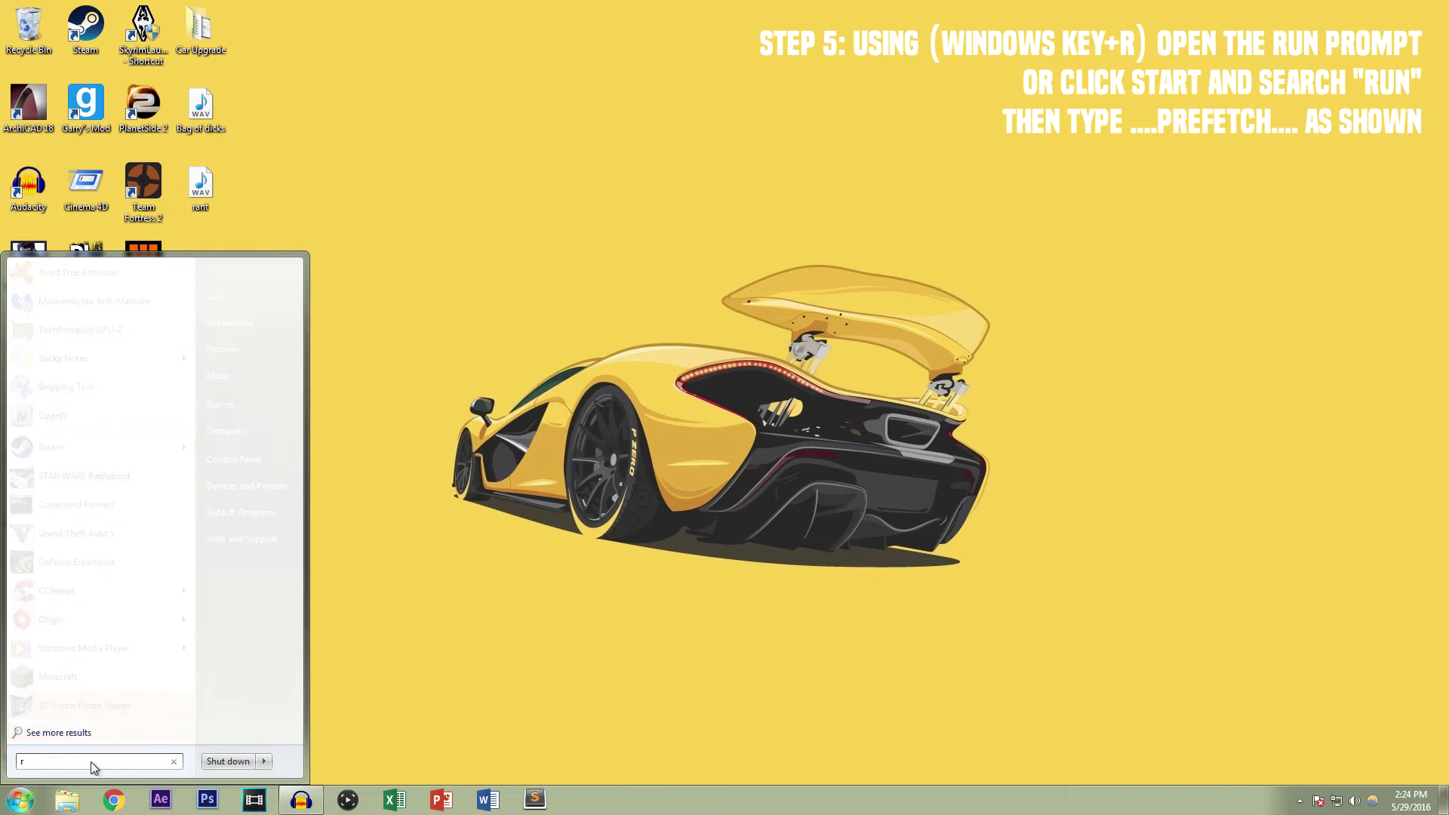
{"action": "left_click", "coordinate": [51, 297]}
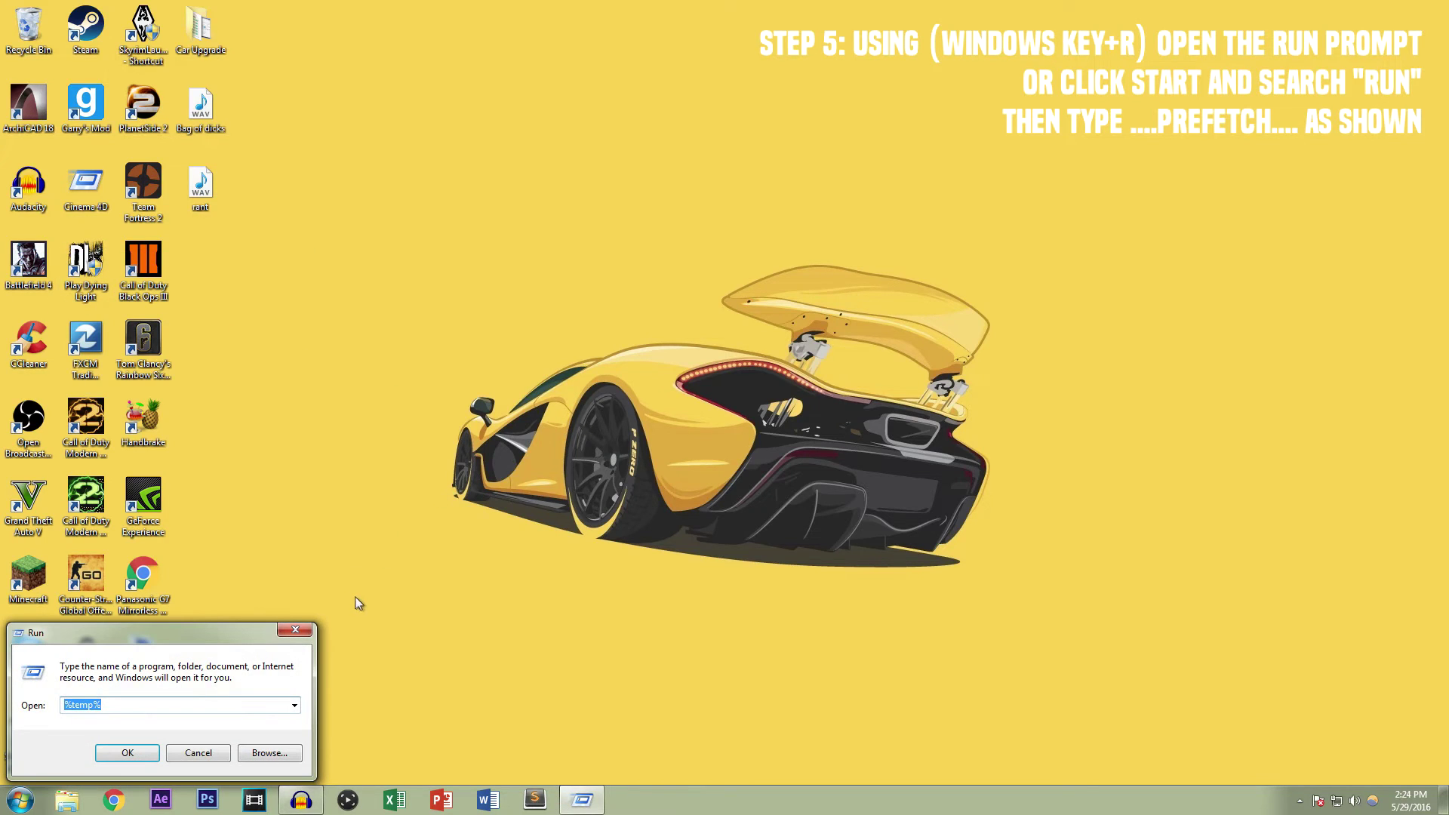
{"action": "type", "text": "prefet"}
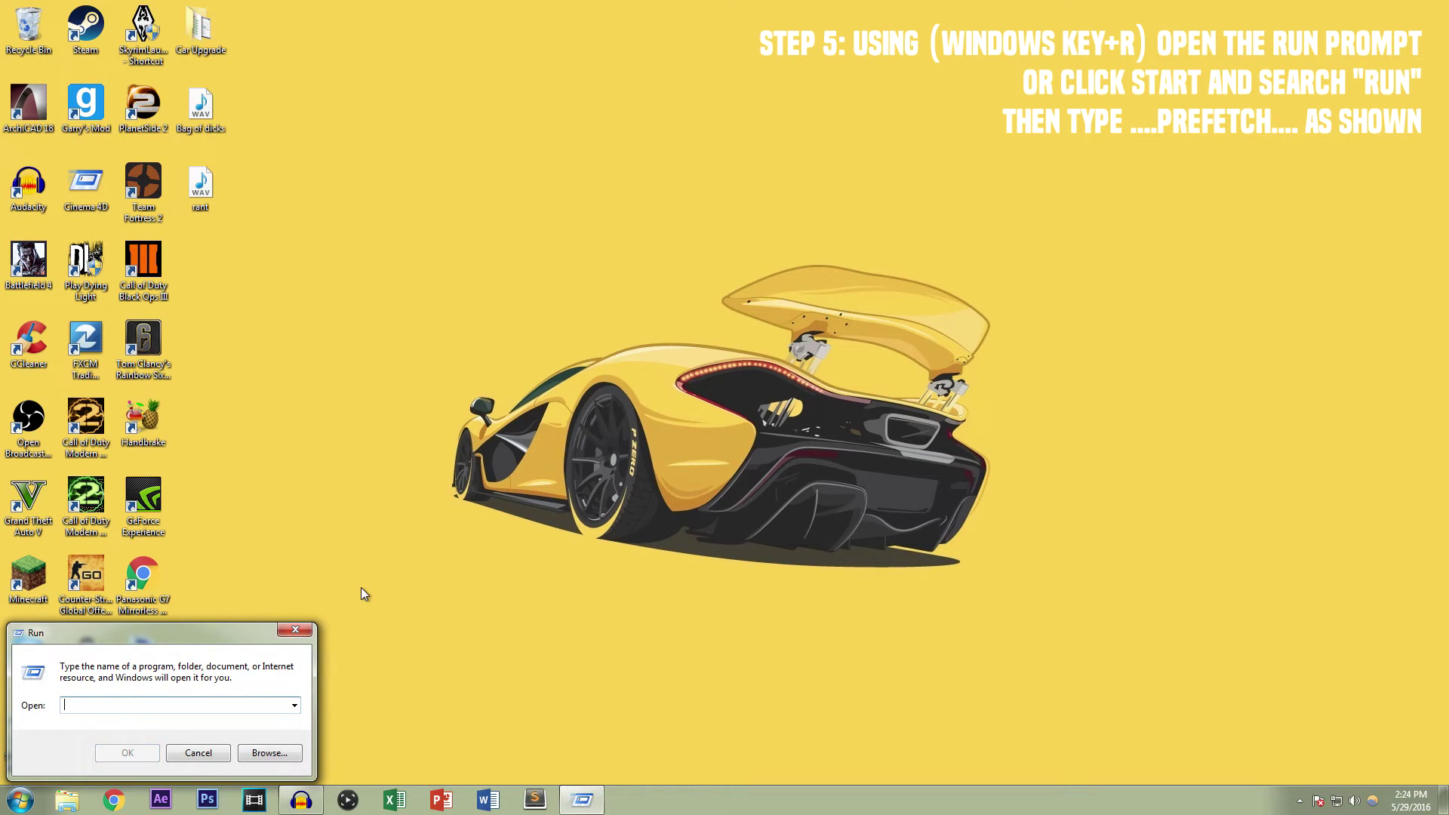
{"action": "type", "text": "ch"}
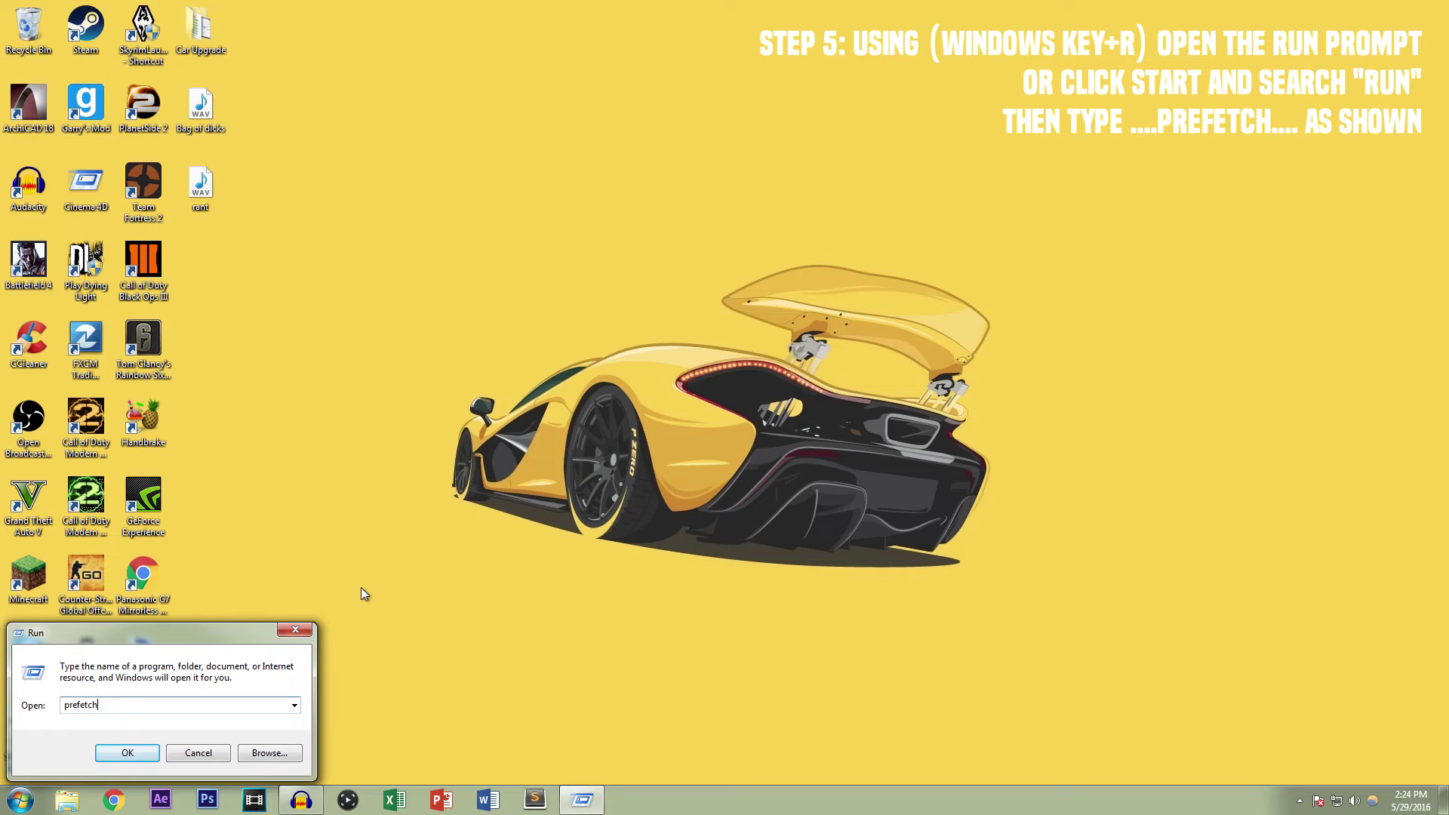
{"action": "key", "text": "Return"}
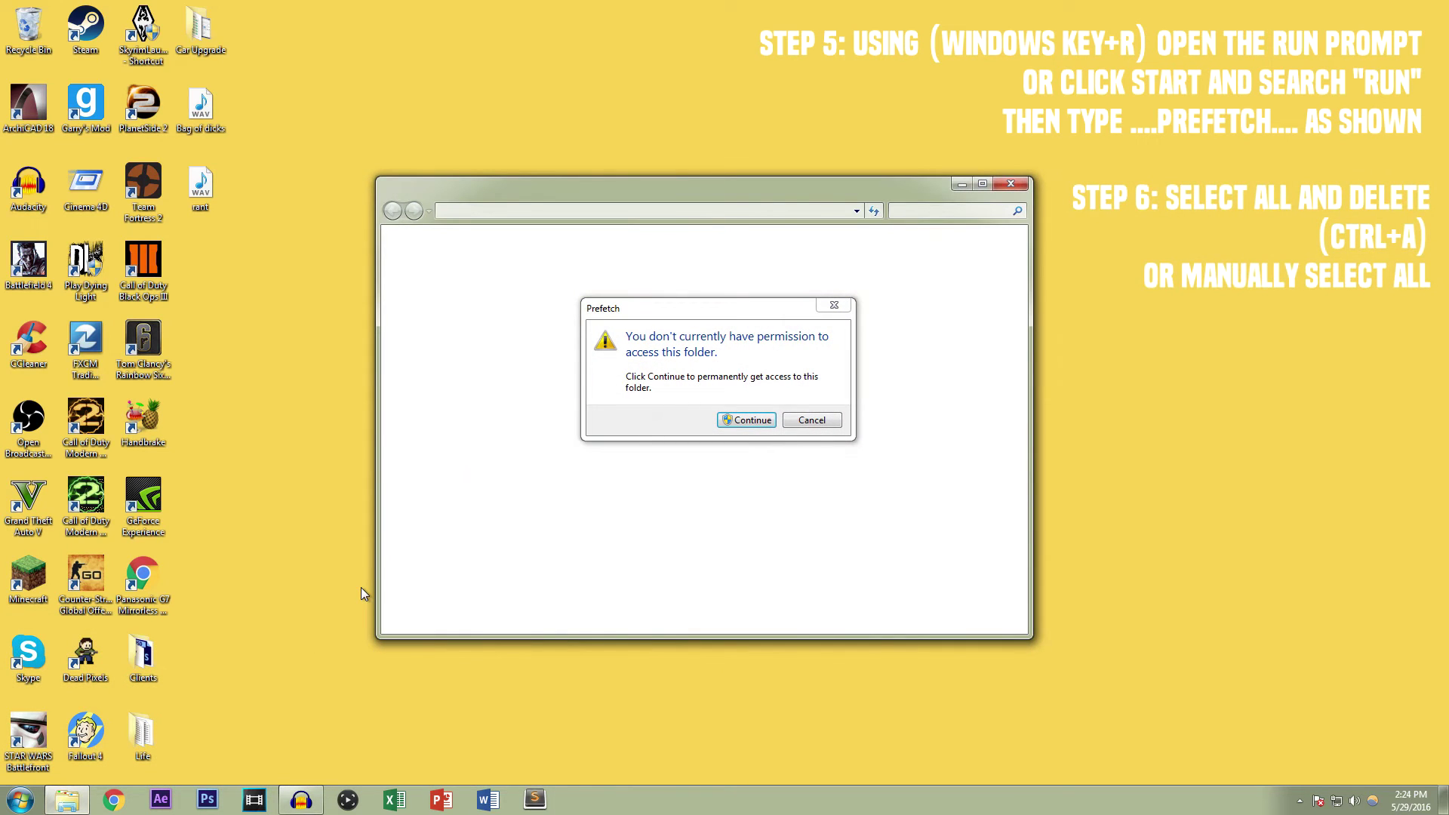
{"action": "left_click", "coordinate": [746, 420]}
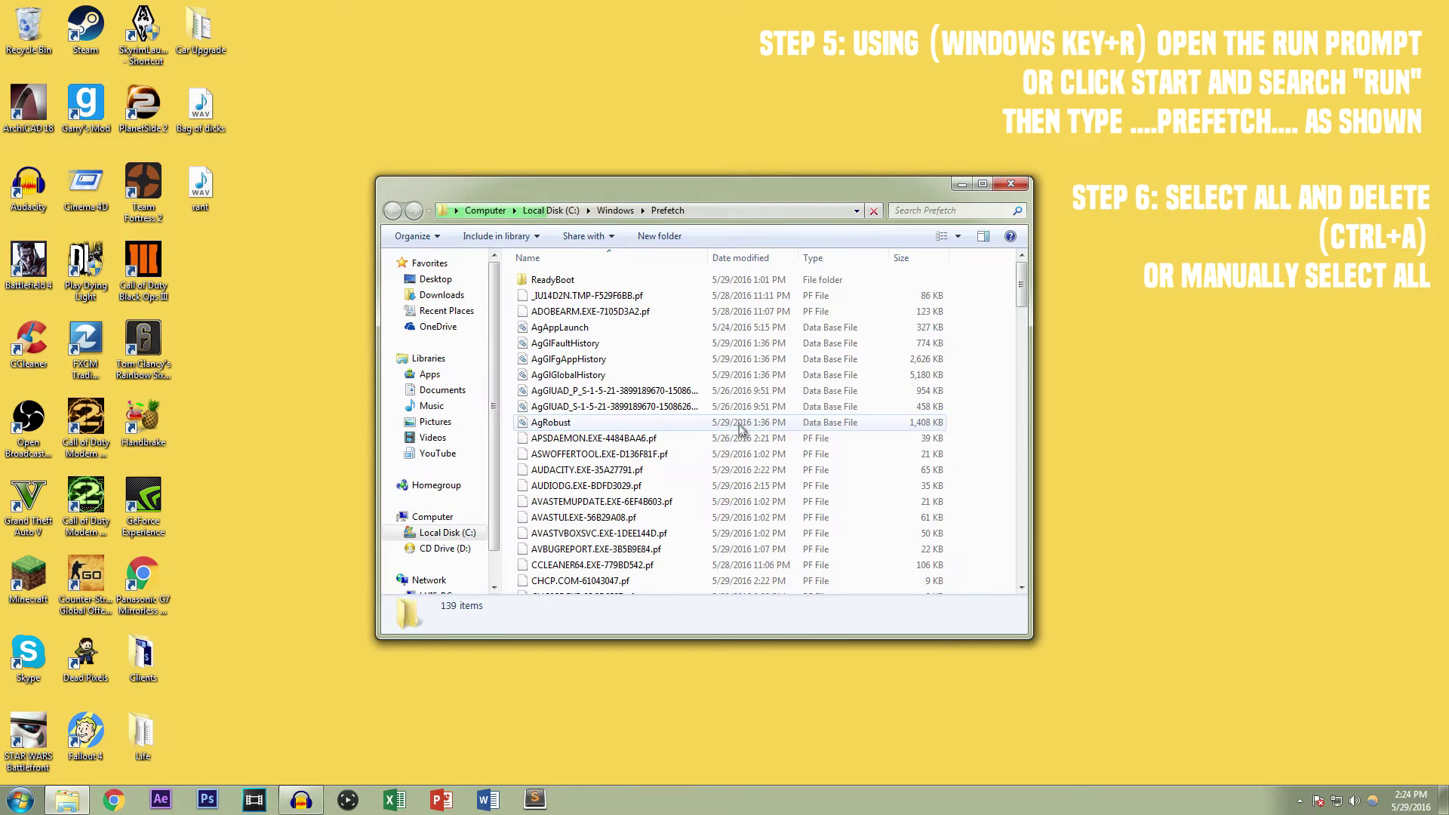
Move all items in the Windows Prefetch folder to the Recycle Bin and close the window
{"action": "left_click", "coordinate": [626, 295]}
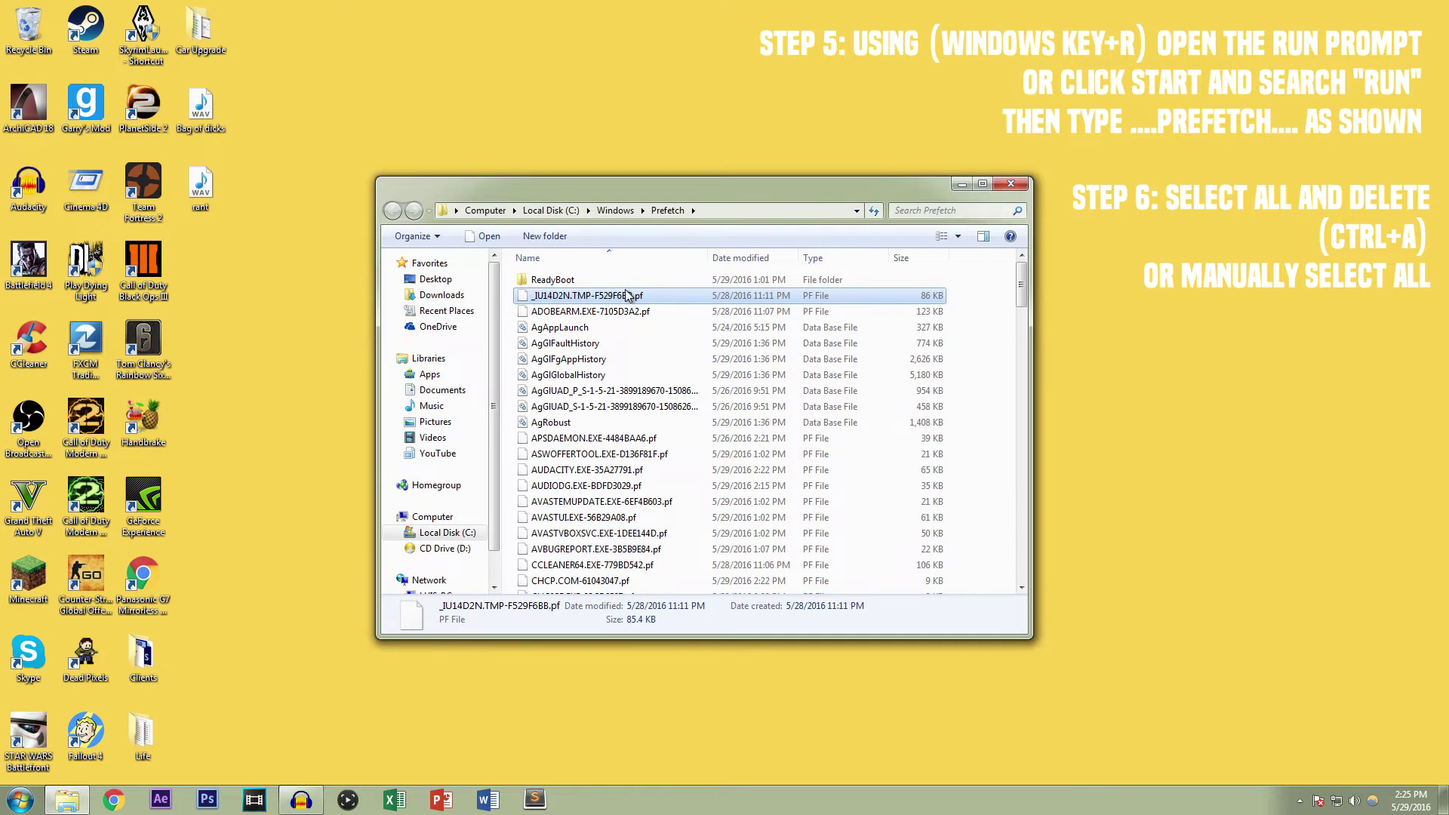
{"action": "key", "text": "ctrl+a"}
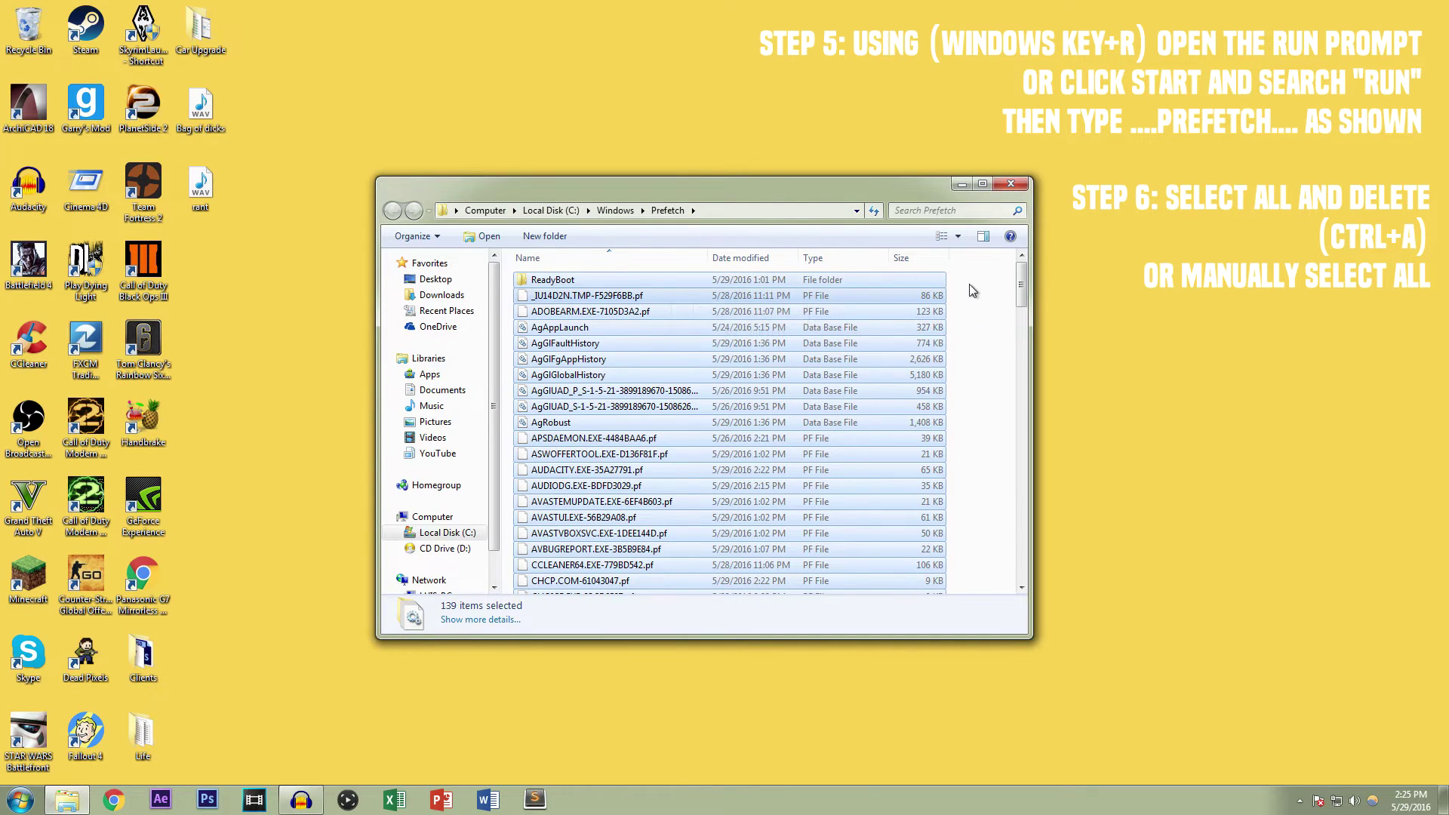
{"action": "key", "text": "Delete"}
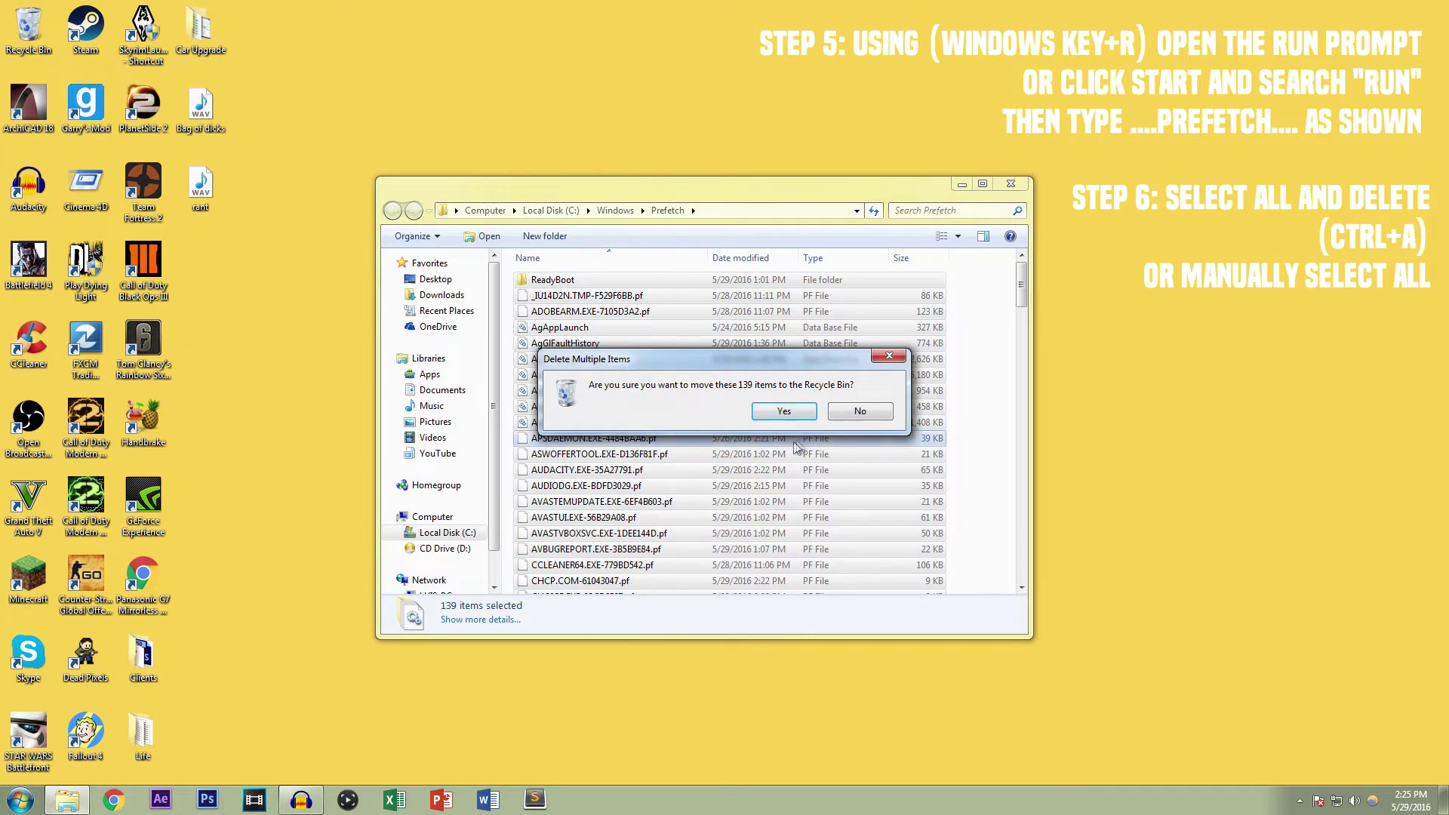
{"action": "left_click", "coordinate": [790, 409]}
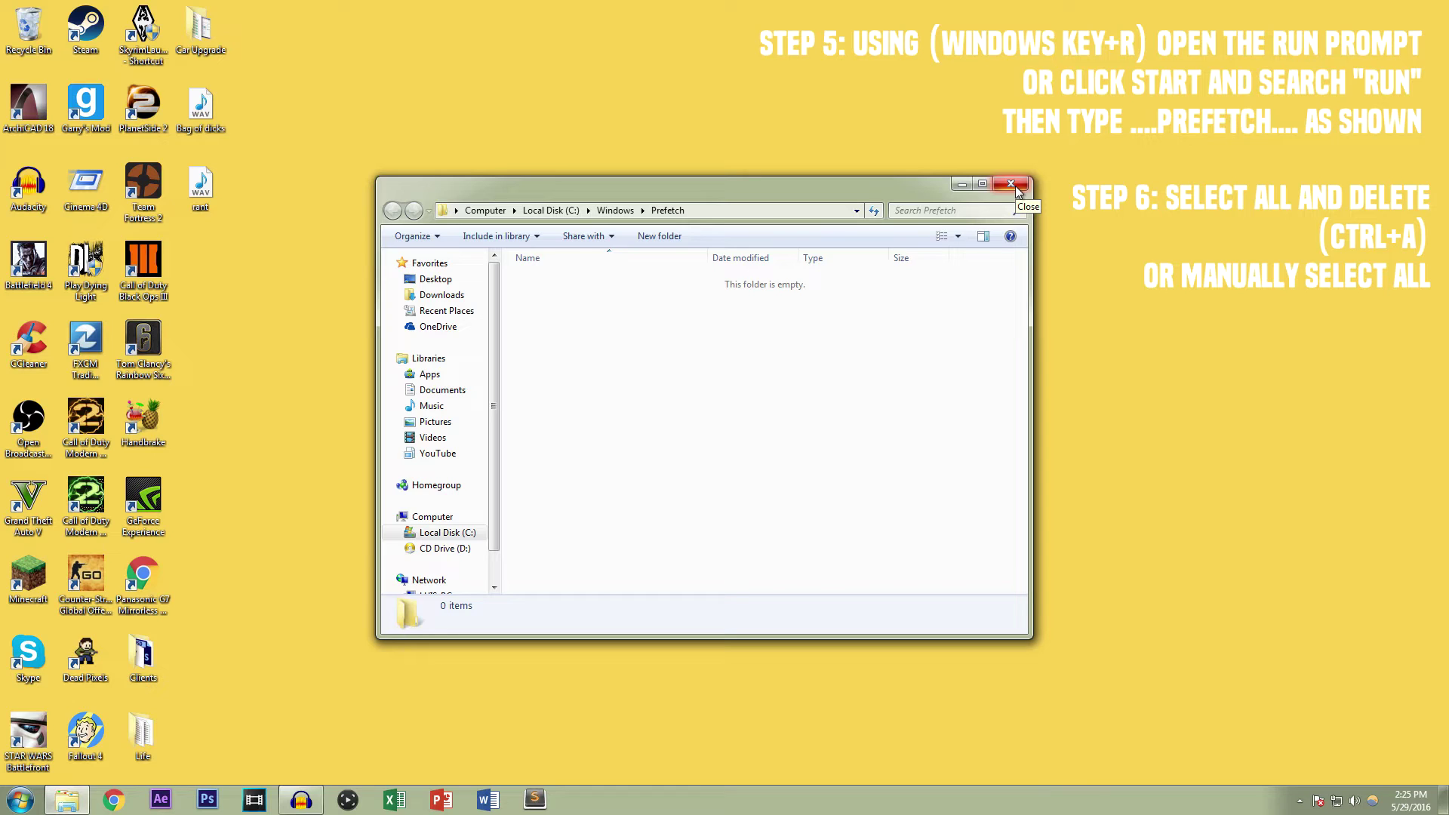
{"action": "left_click", "coordinate": [1011, 185]}
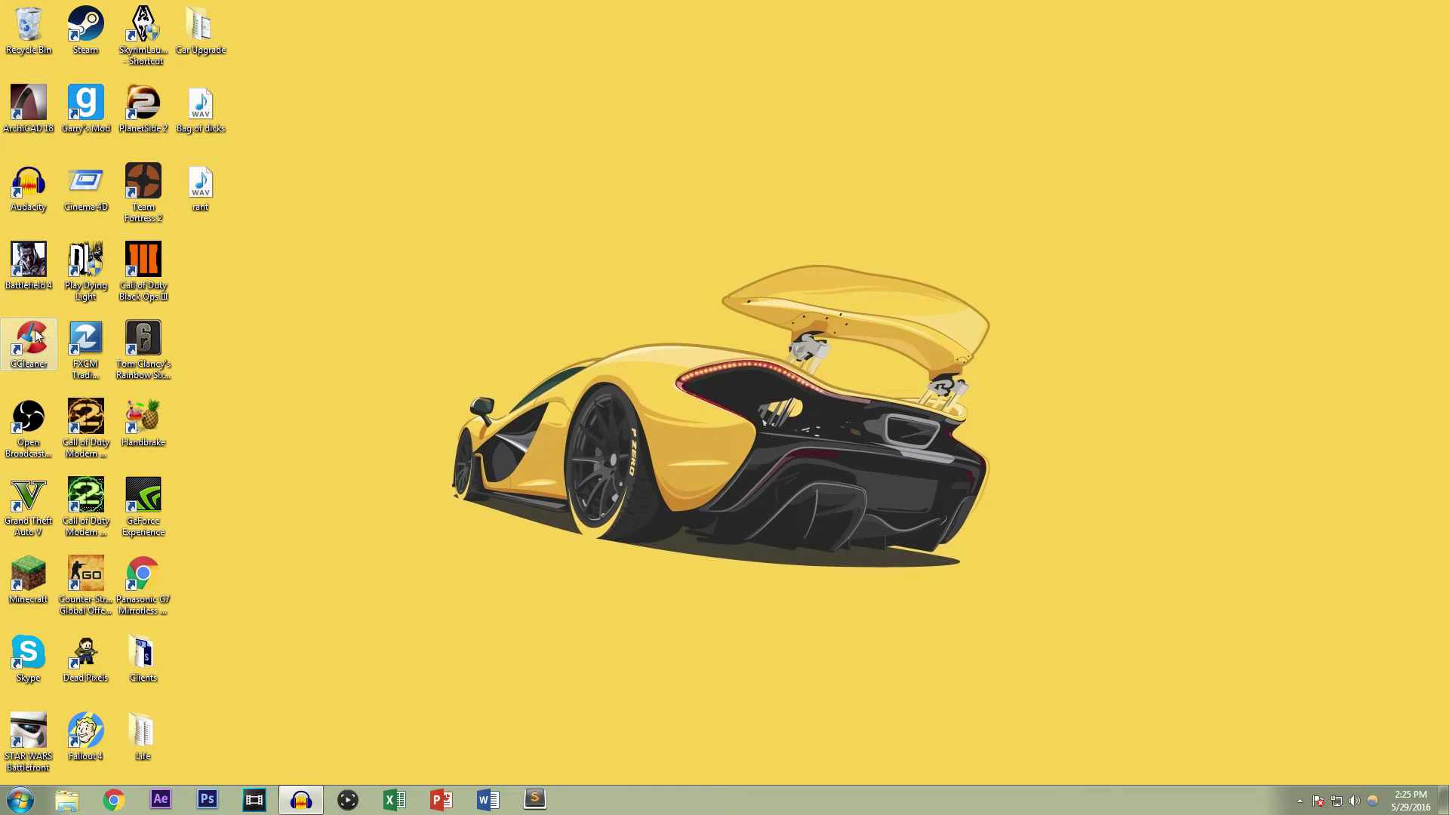
View the contents of the Recycle Bin and close its window
{"action": "double_click", "coordinate": [28, 26]}
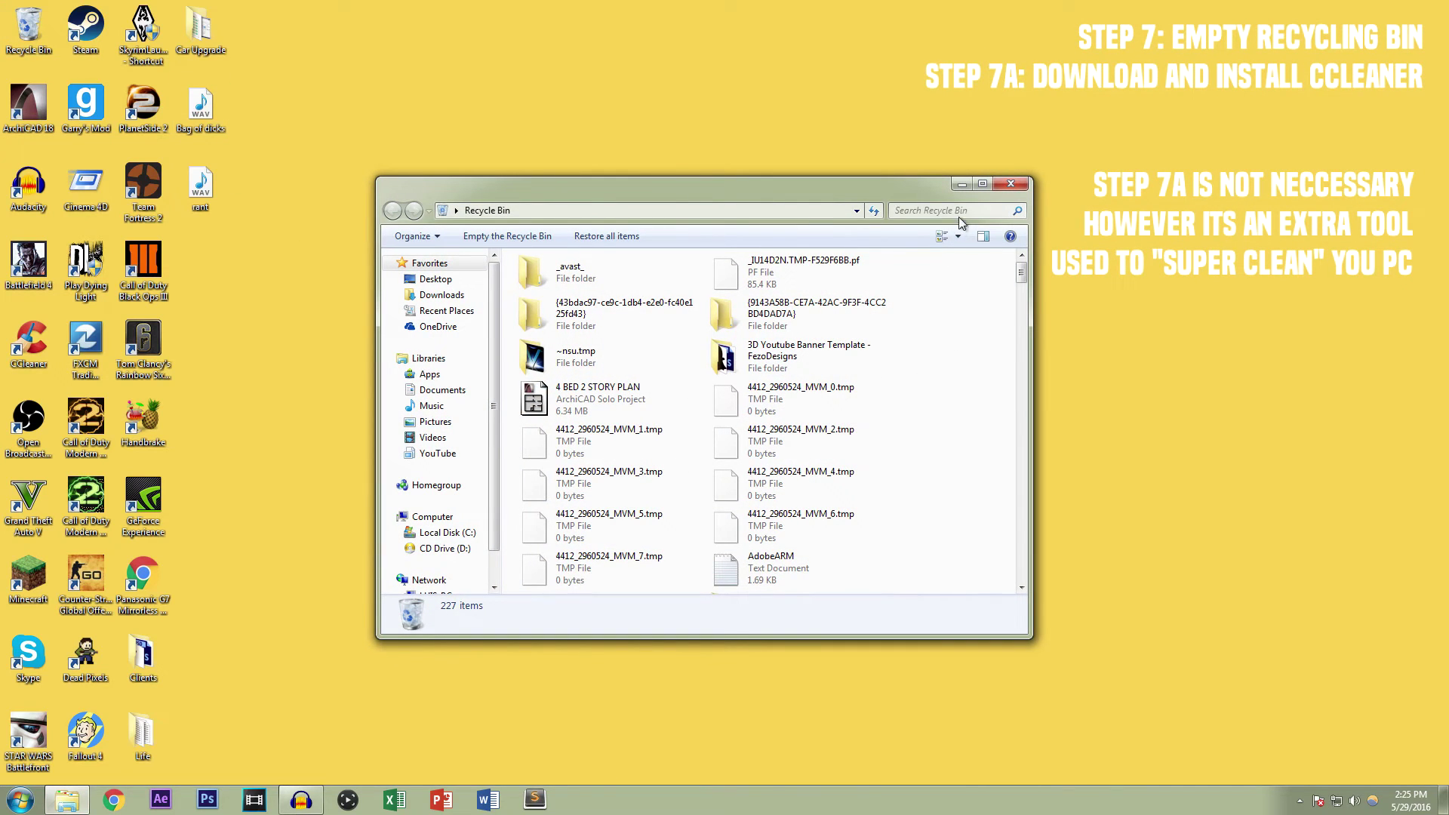
{"action": "left_click", "coordinate": [1016, 188]}
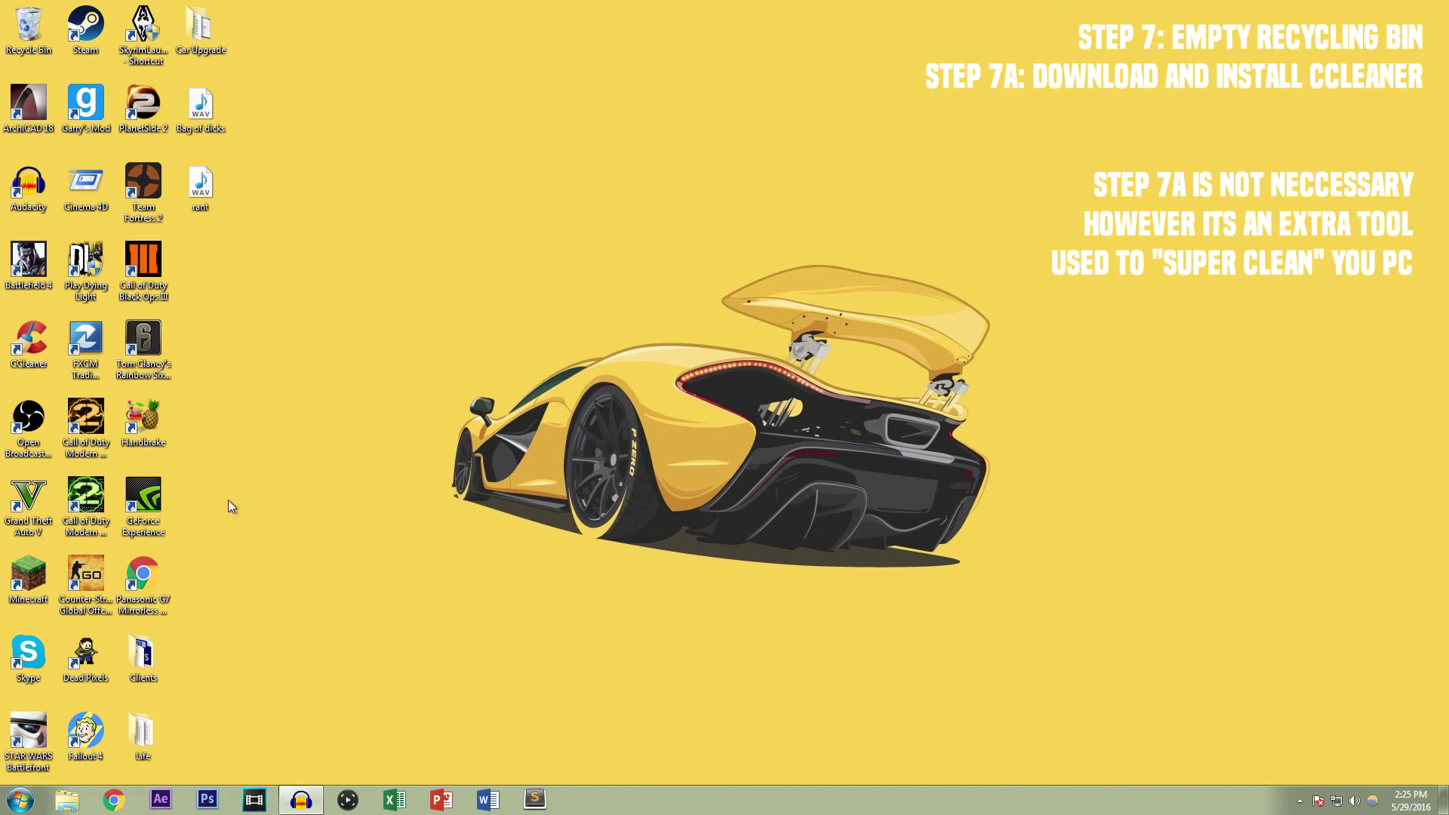
Switch to CCleaner, run the cleaner with the preselected items including Empty Recycle Bin, and close the program
{"action": "double_click", "coordinate": [38, 342]}
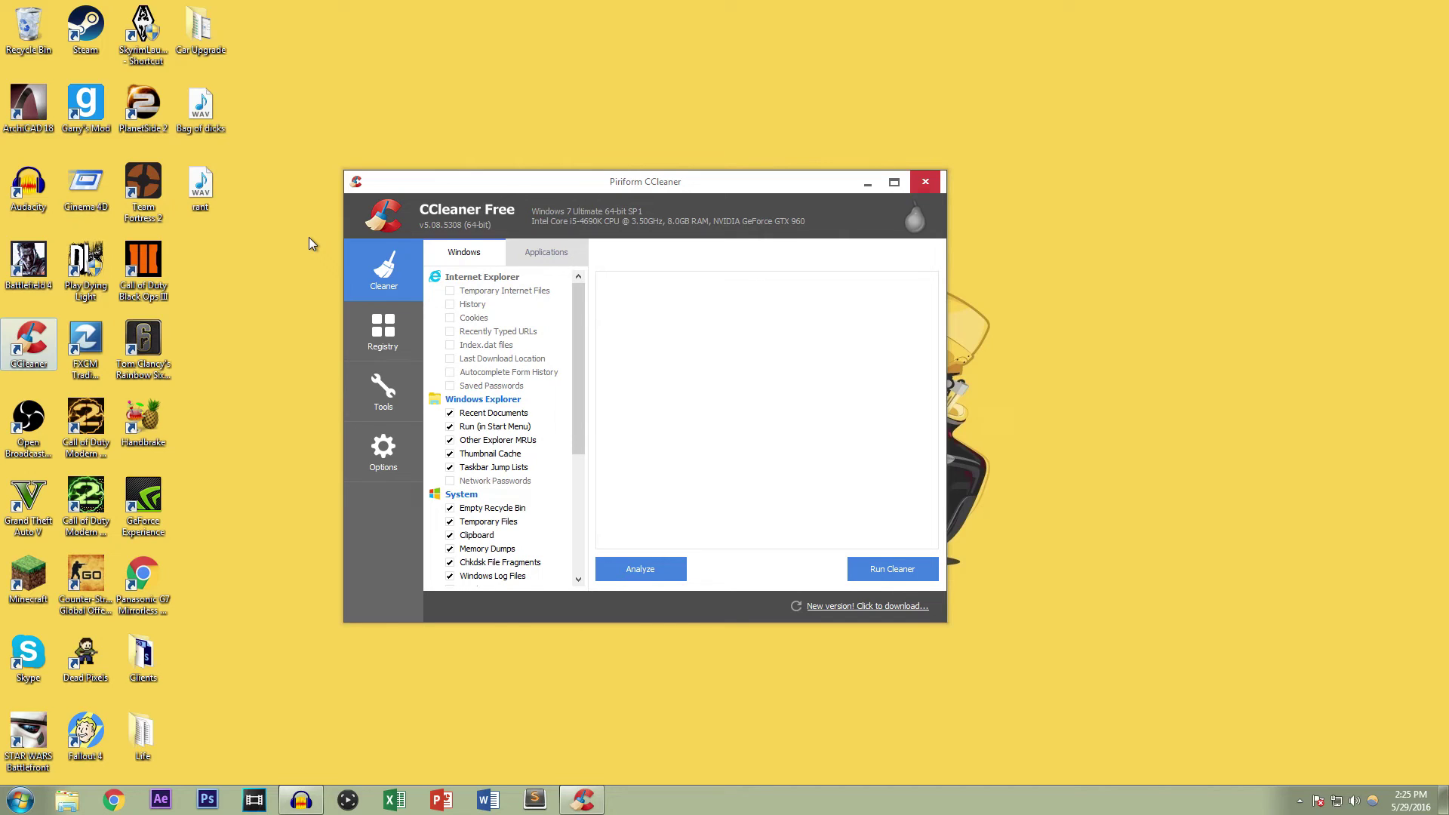
{"action": "left_click", "coordinate": [52, 343]}
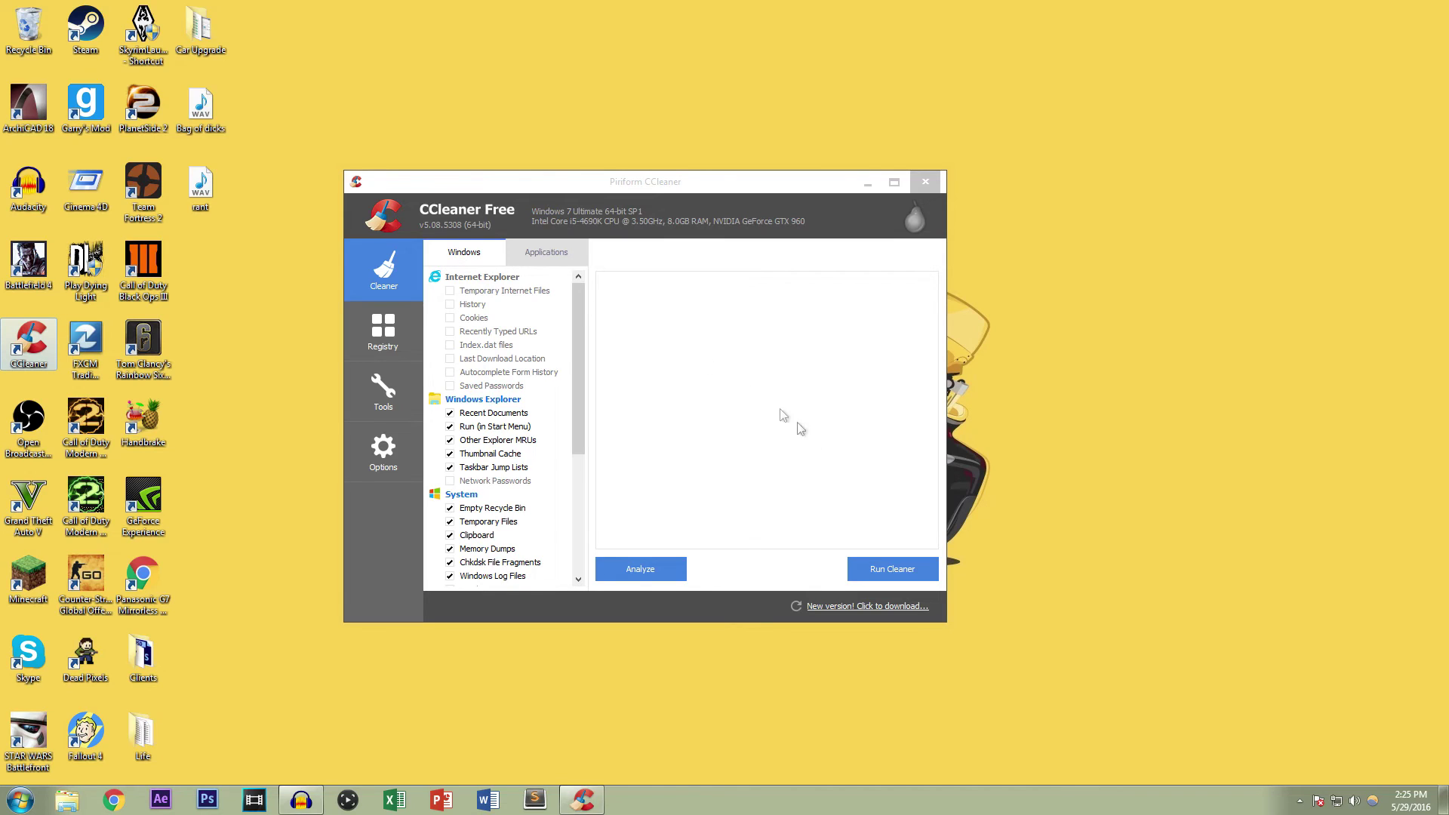
{"action": "left_click", "coordinate": [905, 570]}
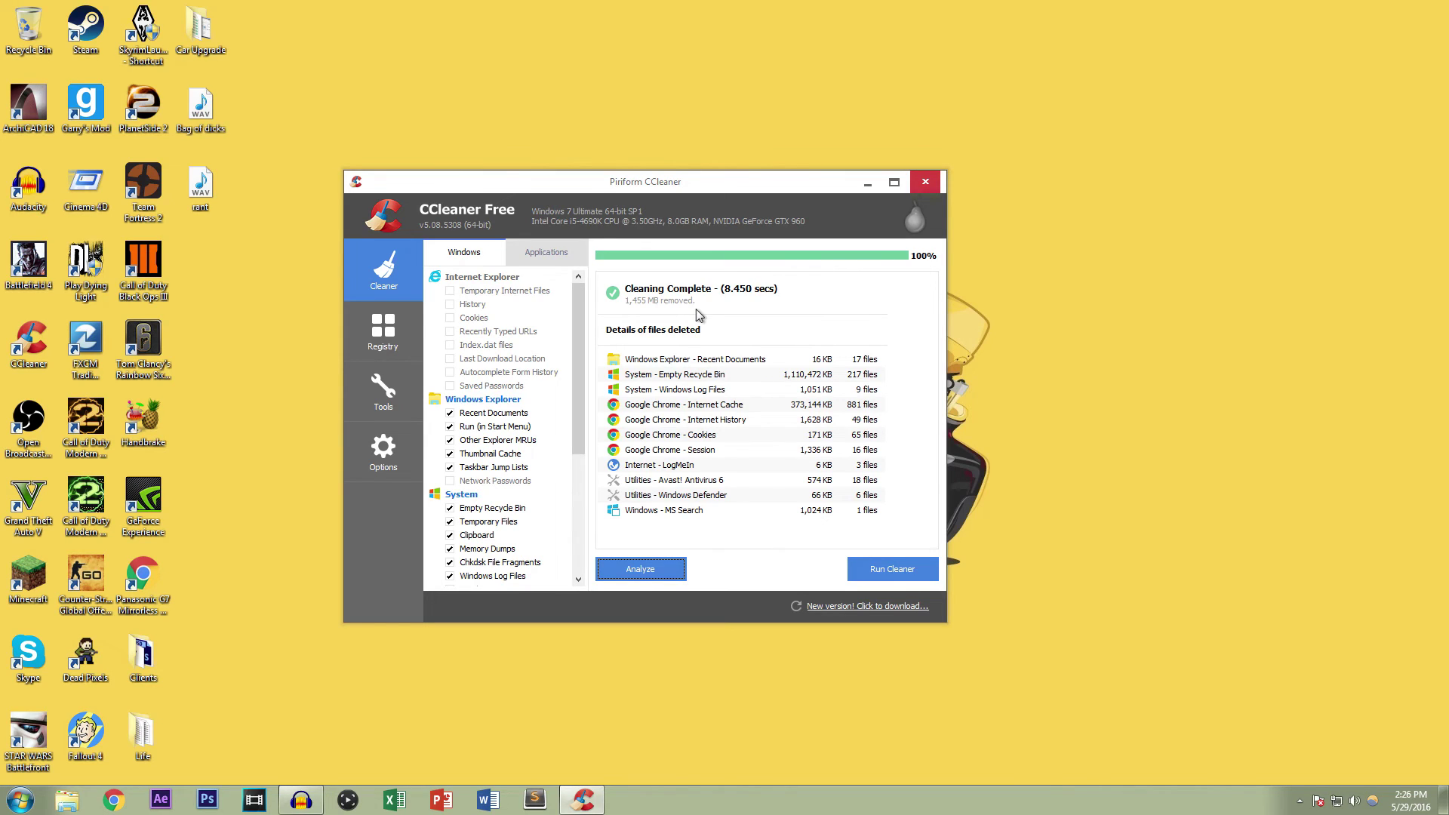
{"action": "left_click", "coordinate": [924, 183]}
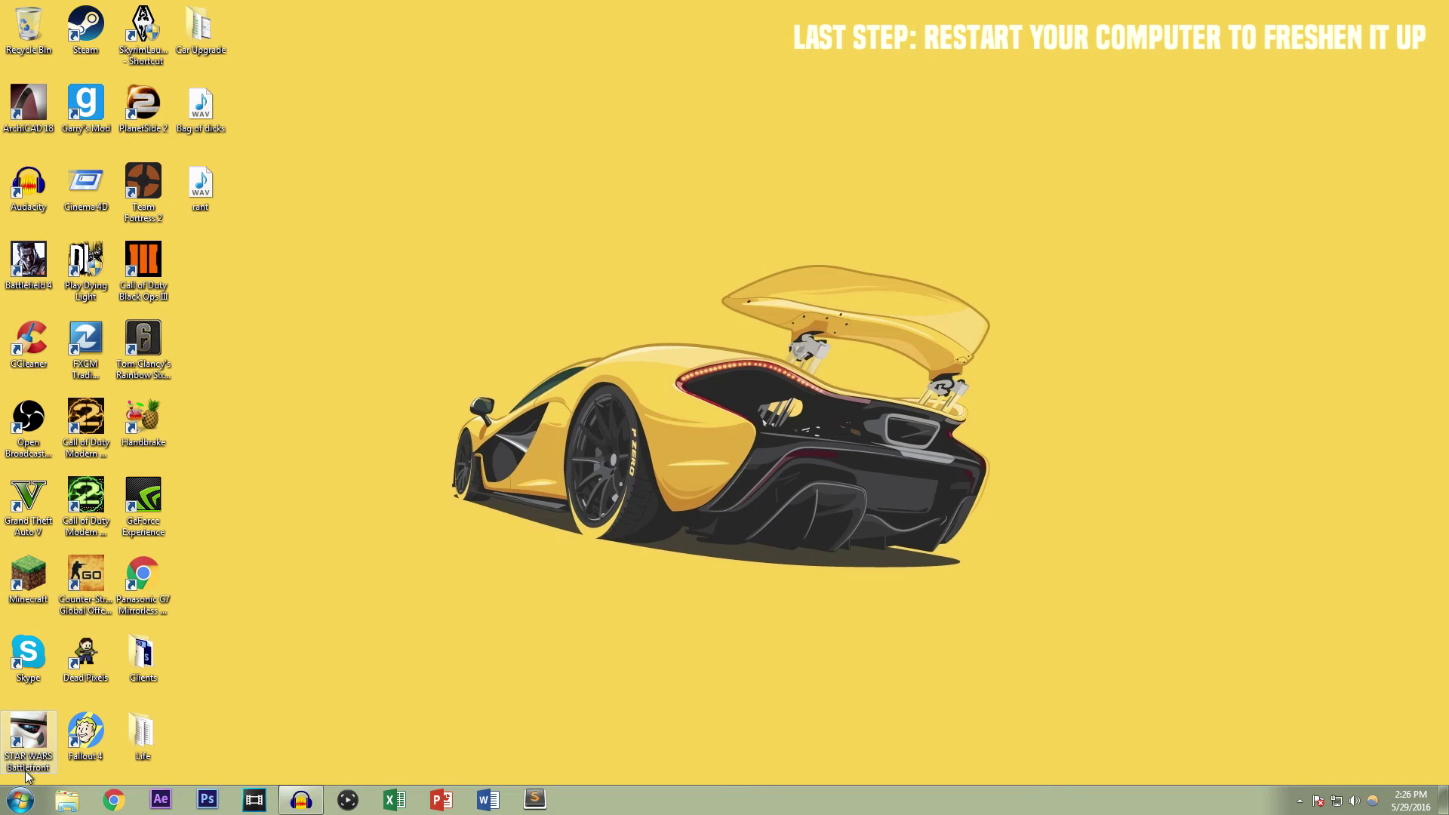
Show the computer's power choices, including Restart, and dismiss them without choosing one
{"action": "left_click", "coordinate": [20, 800]}
{"action": "left_click", "coordinate": [264, 763]}
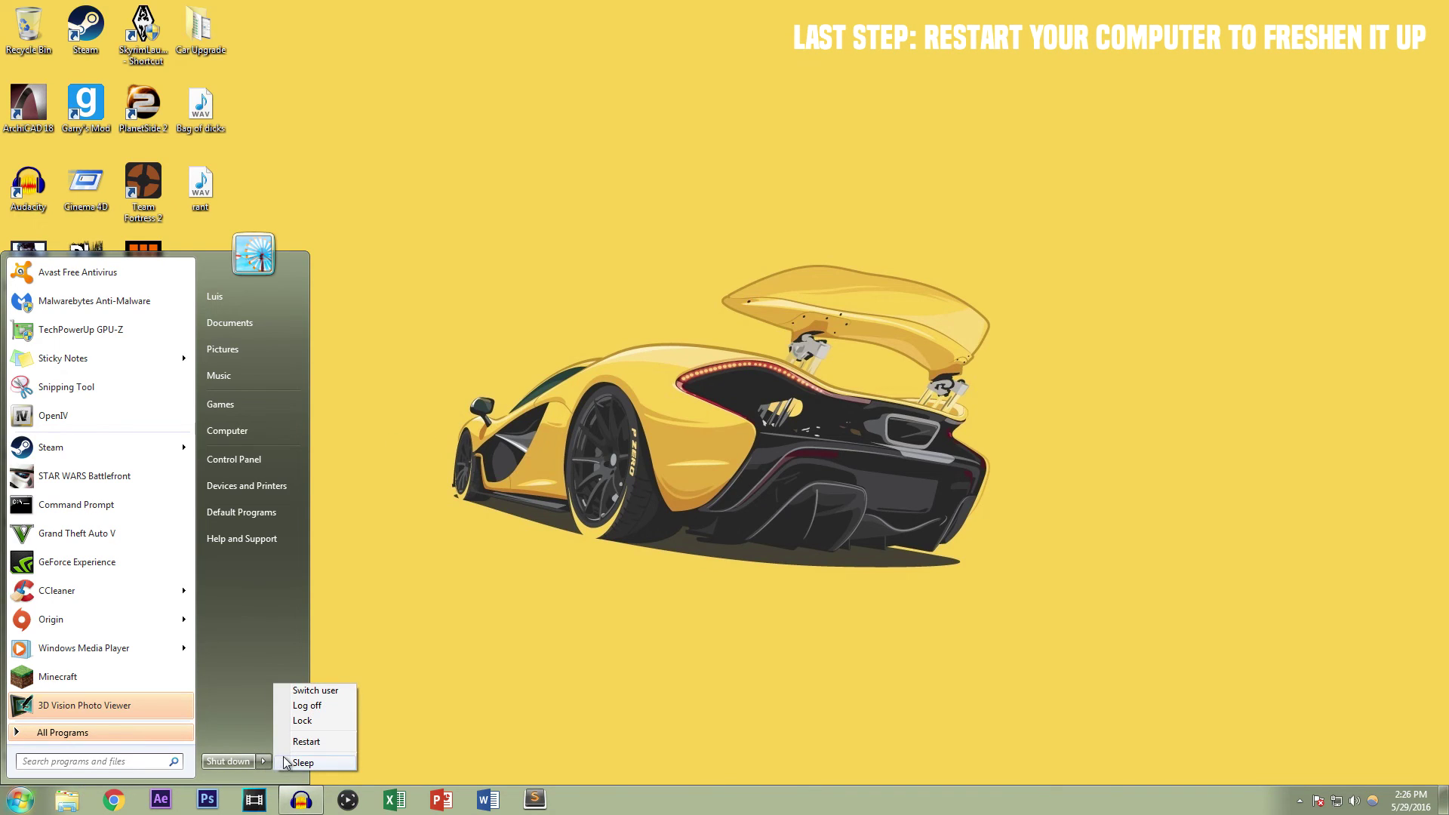
{"action": "left_click", "coordinate": [711, 420]}
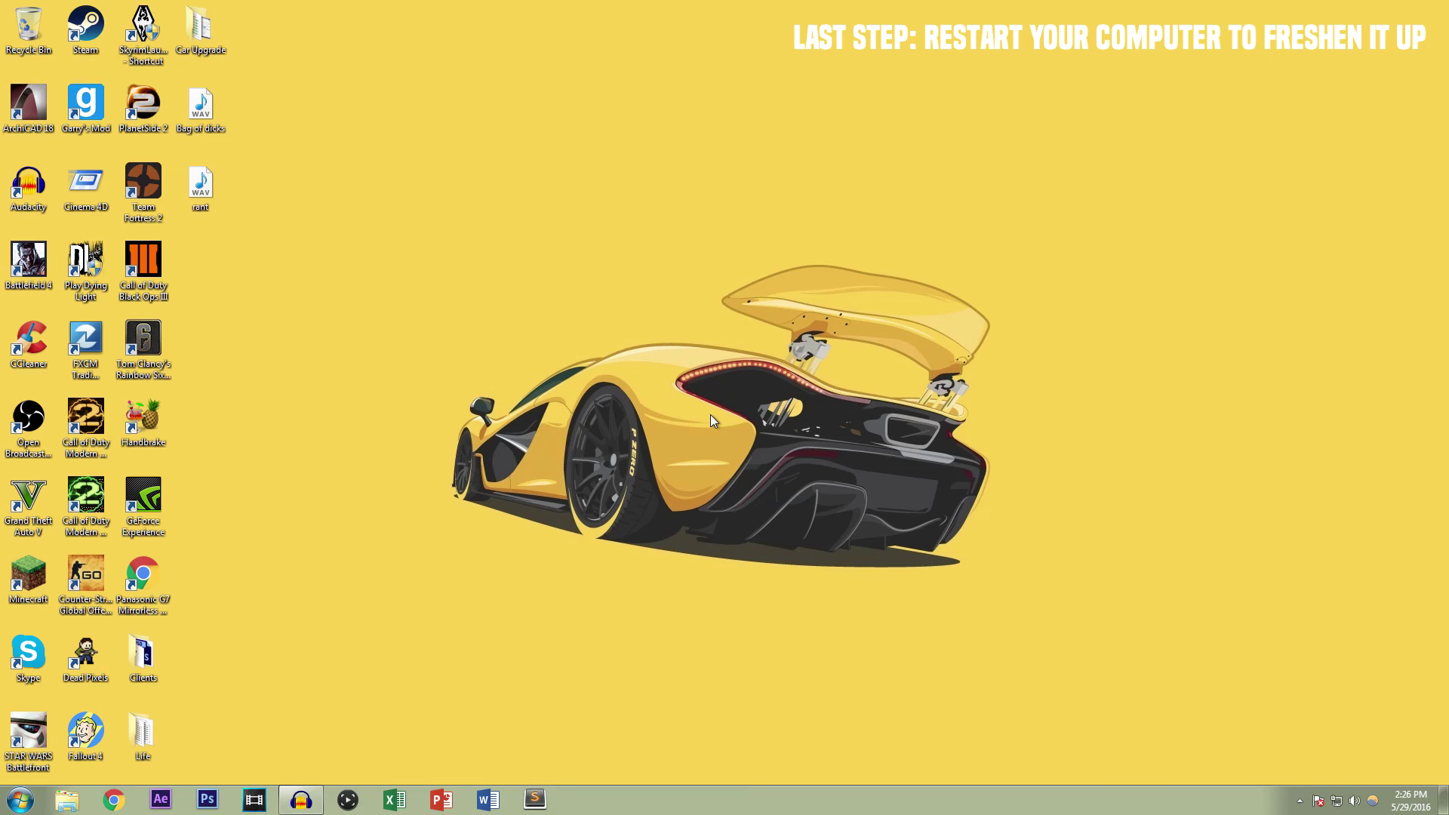